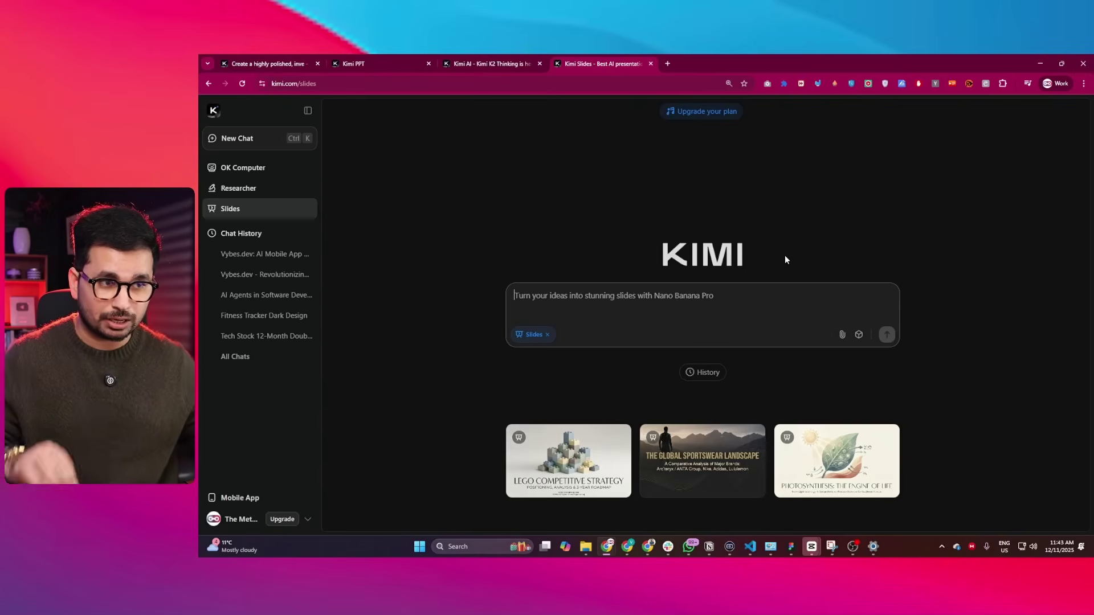
Open the Vybes.dev: AI Mobile App Creation deck in the editor and show slide 2, The Problem.
left_click(309, 57)
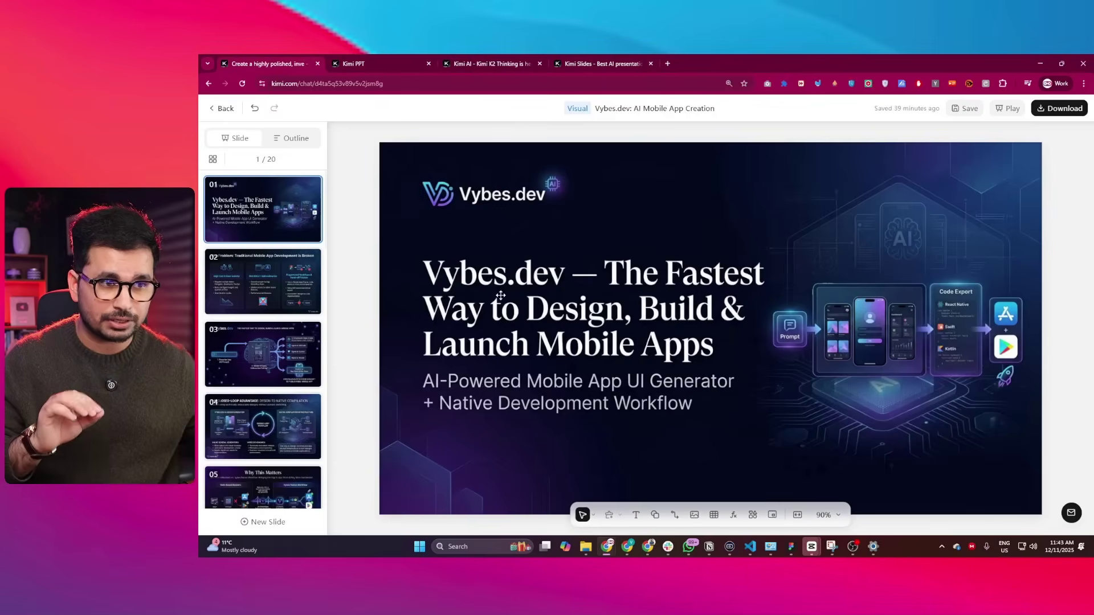
left_click(302, 290)
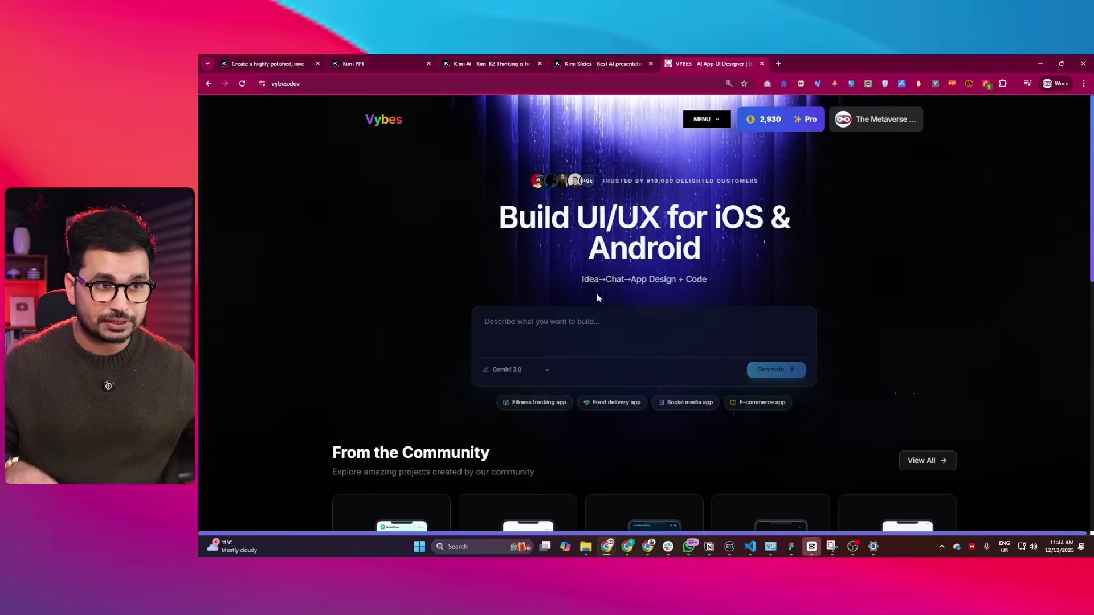
Select the vybes.dev web address in the address bar.
key("ctrl+l")
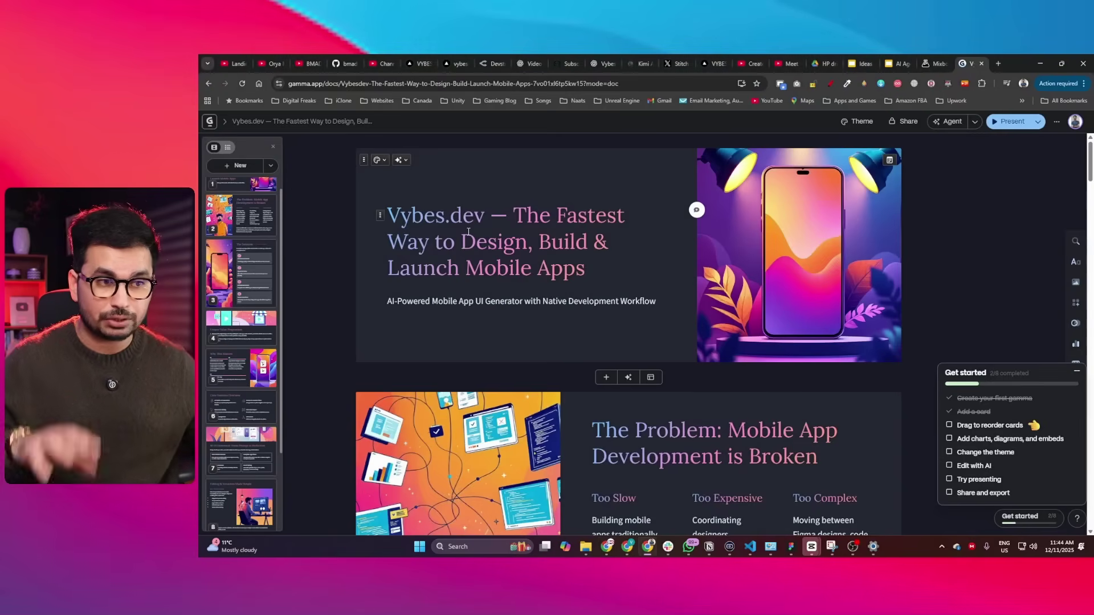
Scroll through the Gamma deck's Problem and Solution cards.
scroll(475, 259, "down", 5)
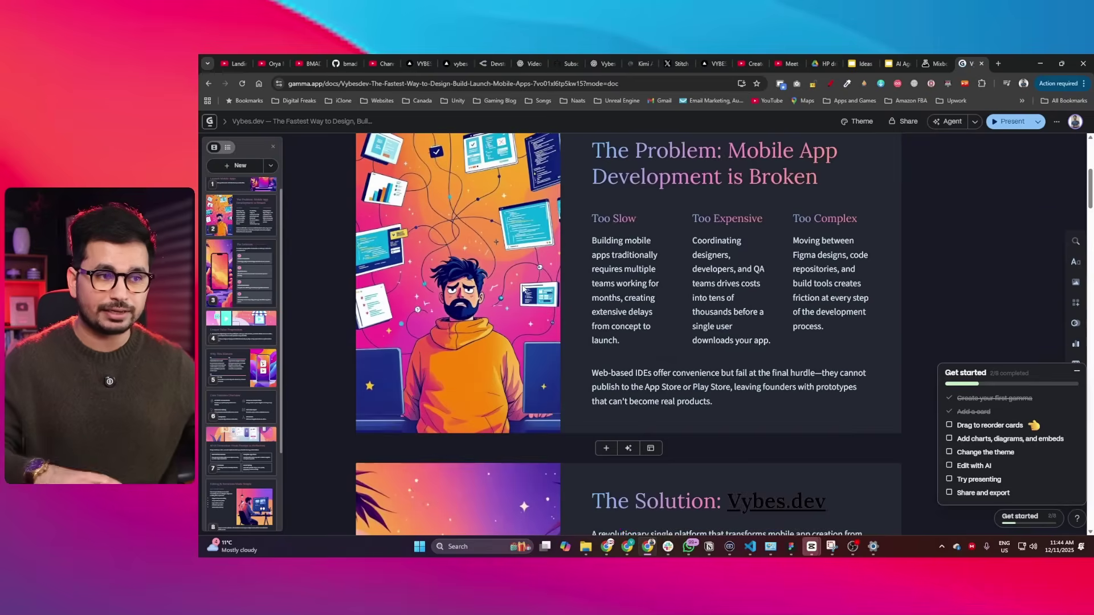
scroll(528, 308, "down", 5)
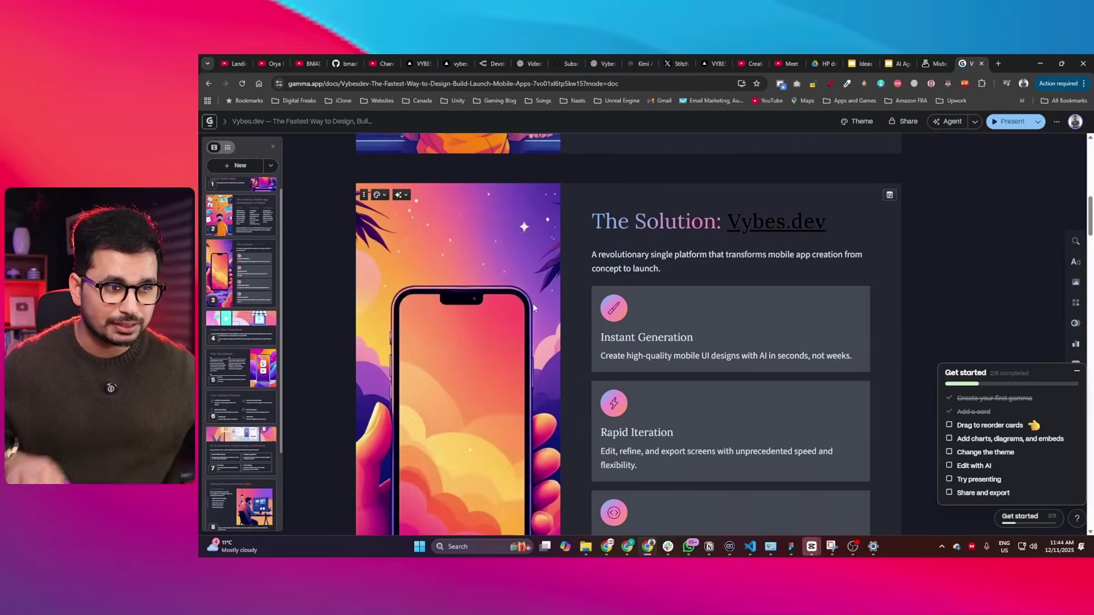
scroll(627, 342, "up", 2)
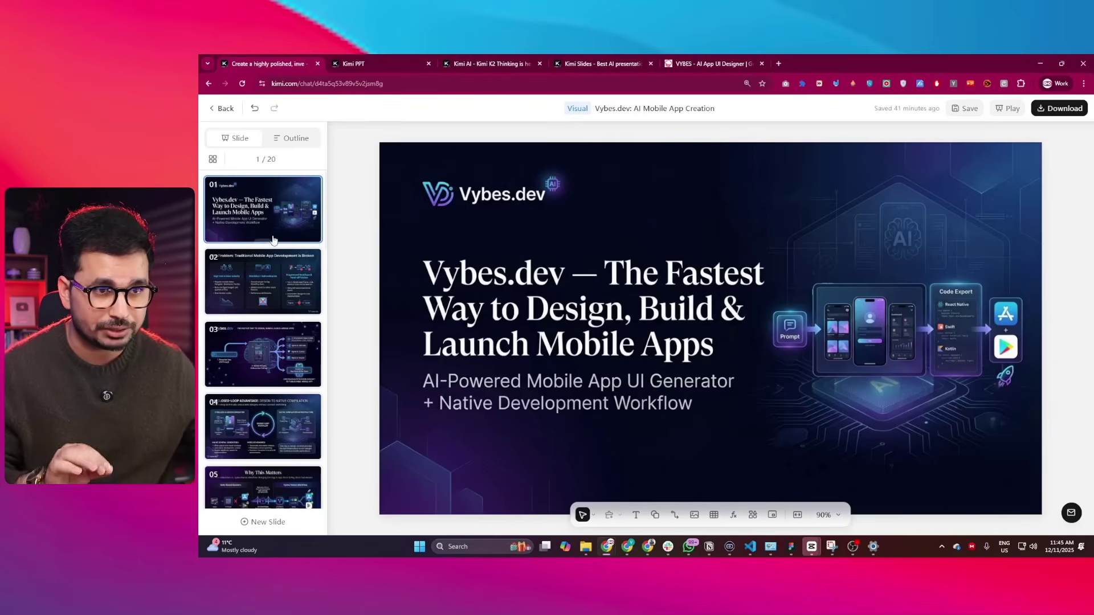
Show slide 2, The Problem, then leave the editor for the deck's chat conversation.
left_click(278, 260)
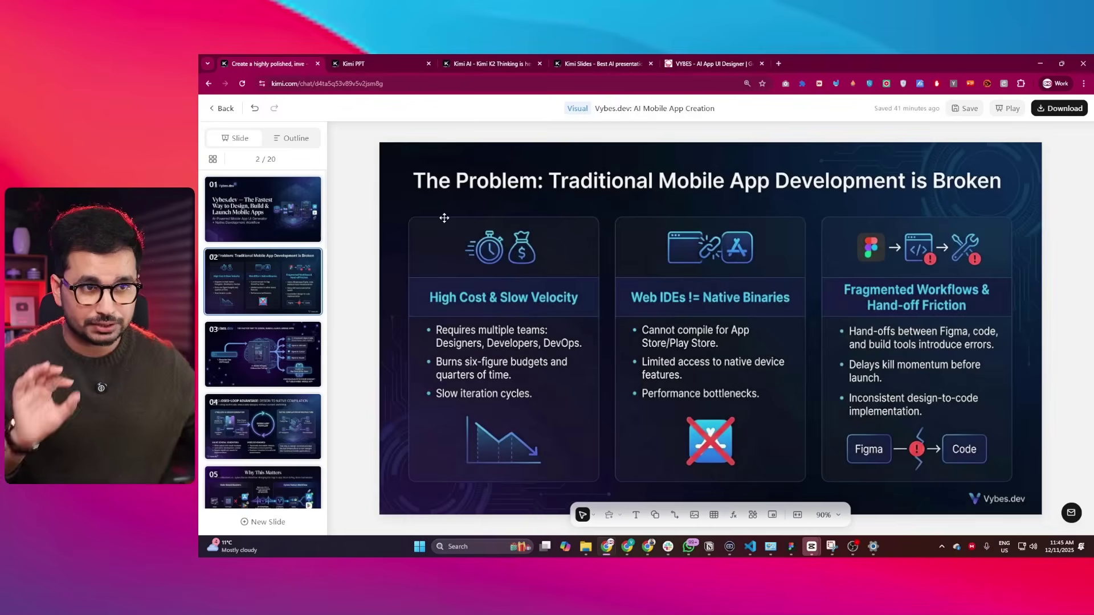
left_click(222, 109)
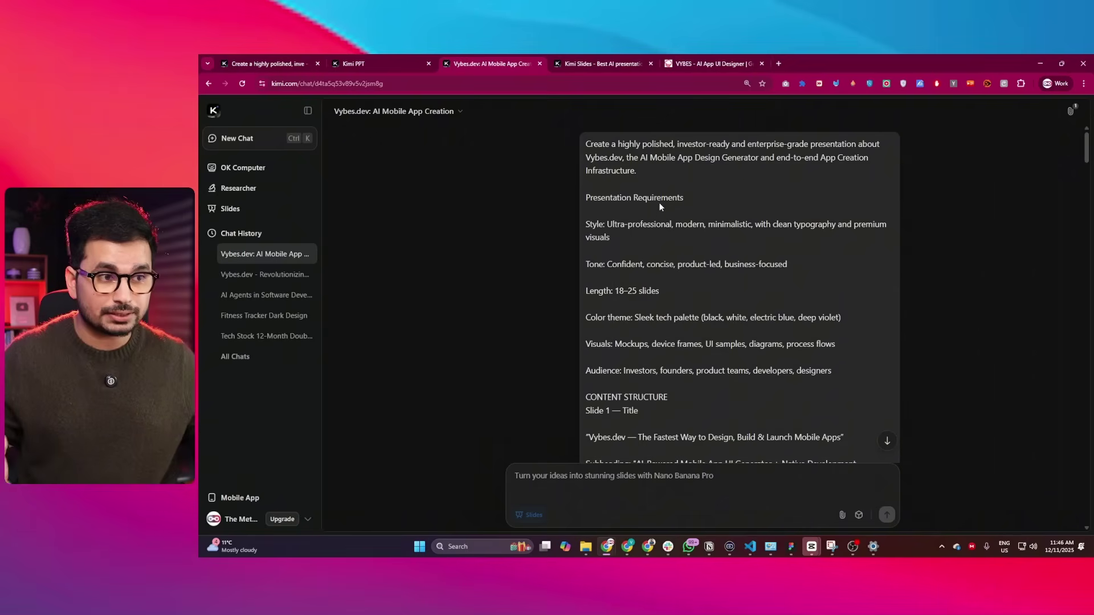
scroll(646, 226, "down", 3)
right_click(646, 239)
left_click(601, 246)
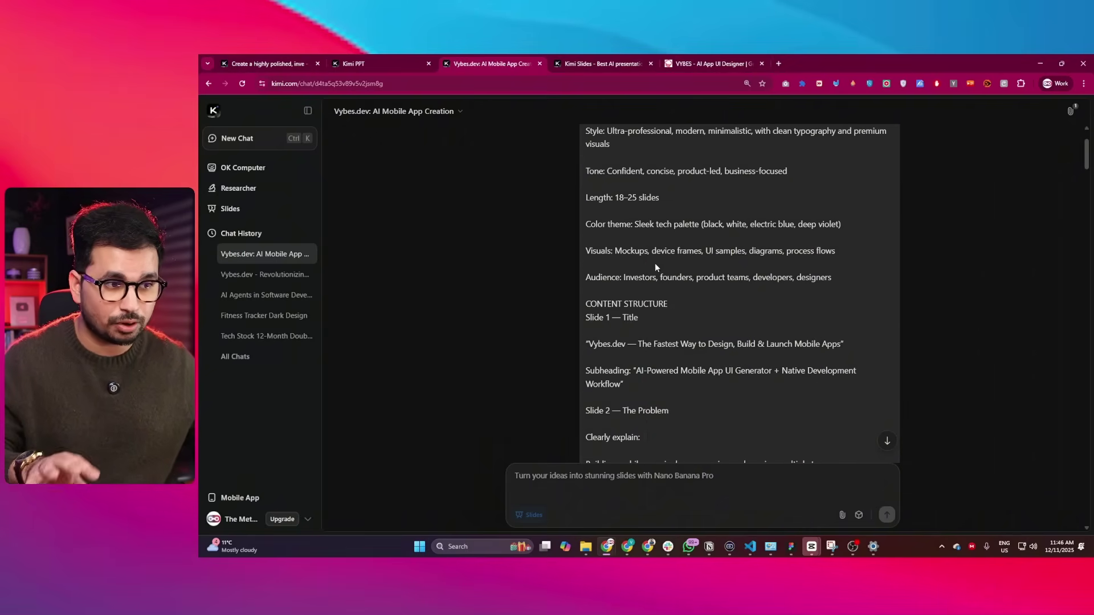
Scroll through the original prompt and Slide Outline down to the generated deck thumbnail.
scroll(665, 281, "down", 5)
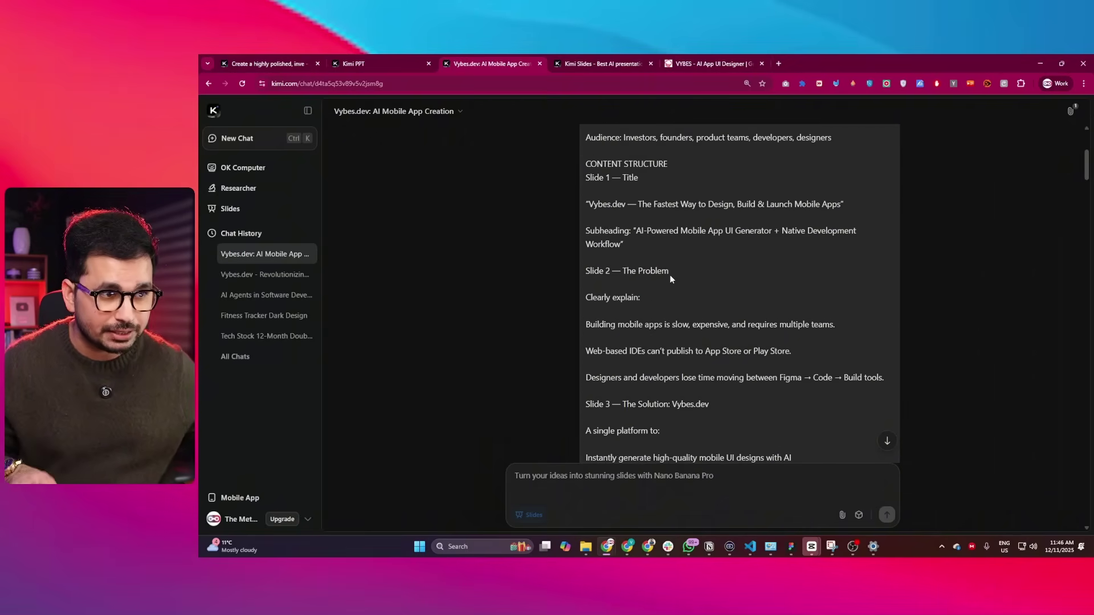
scroll(655, 302, "down", 10)
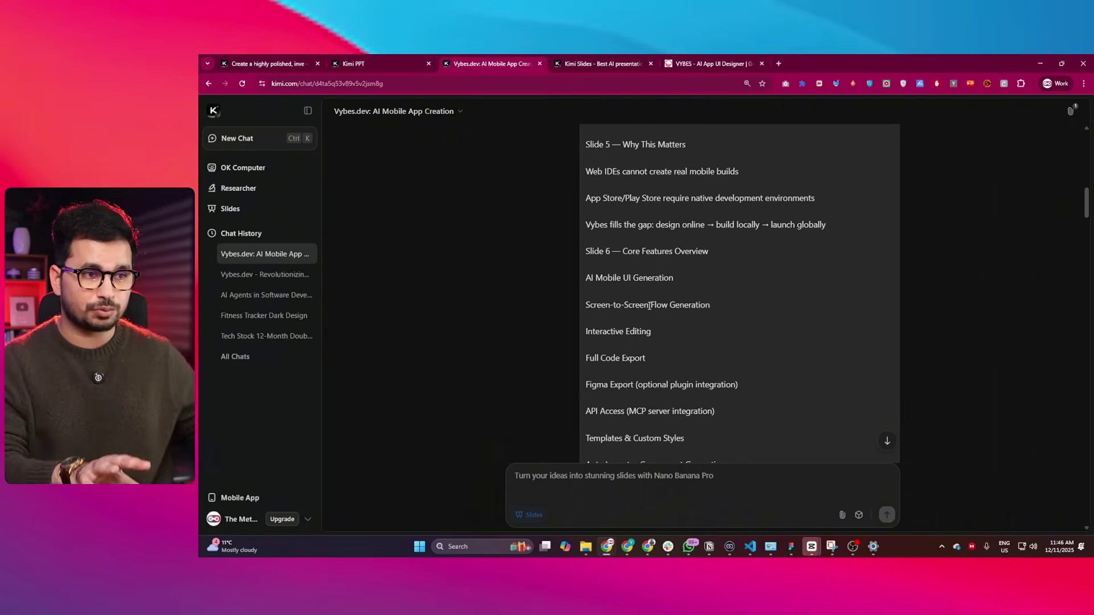
scroll(666, 290, "up", 1)
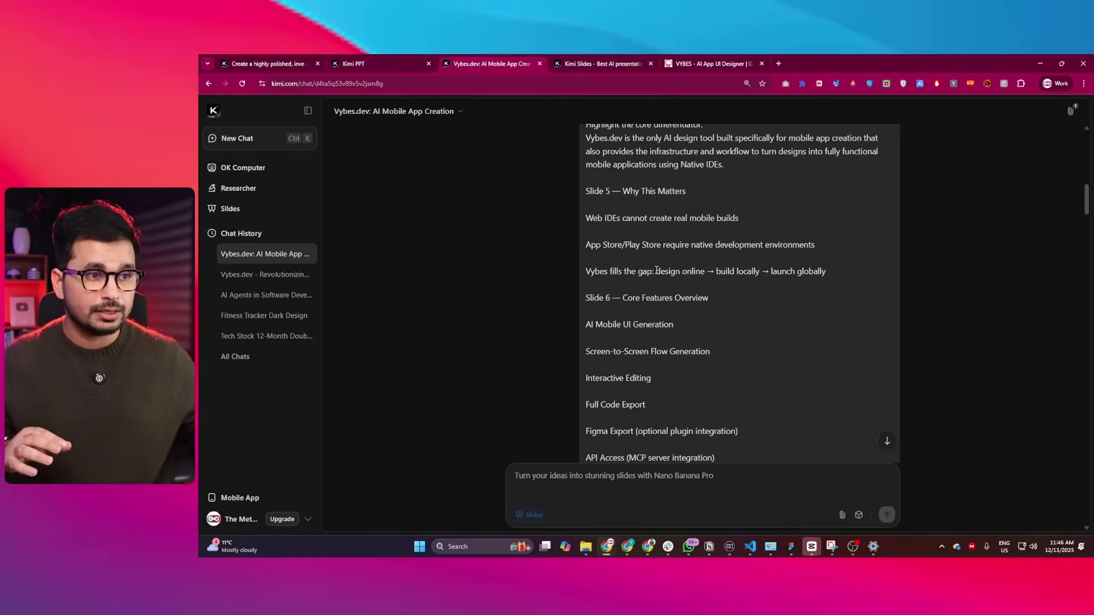
scroll(673, 319, "down", 20)
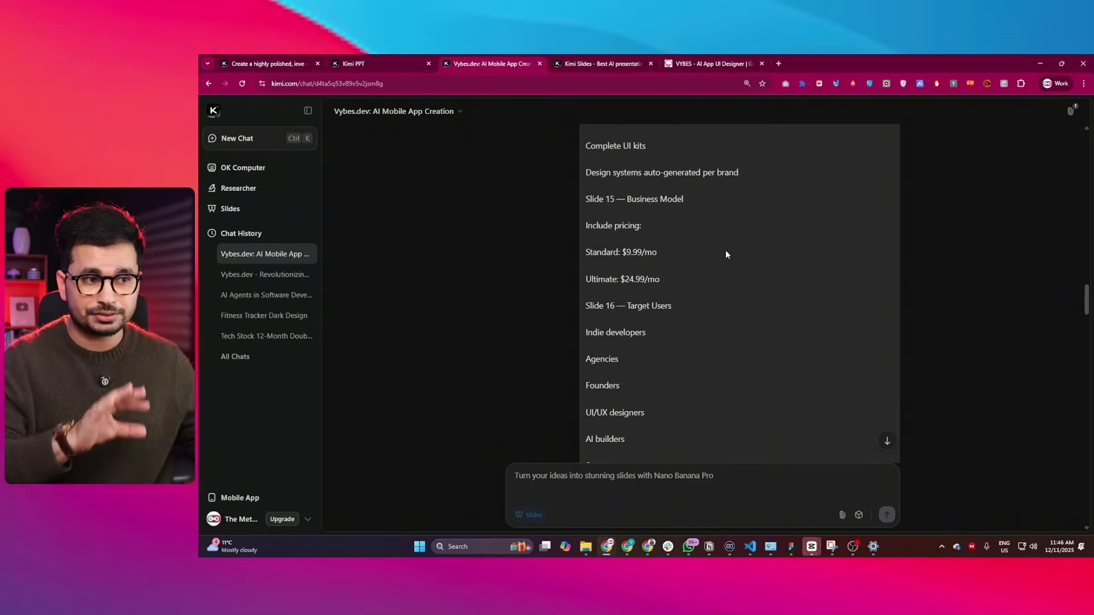
scroll(689, 193, "down", 5)
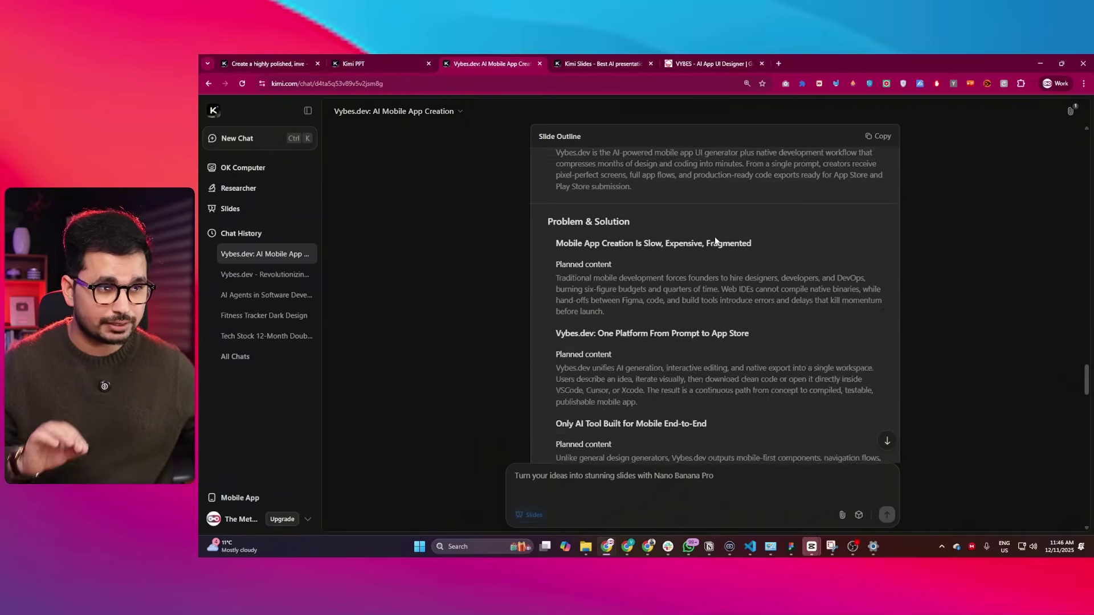
scroll(710, 237, "down", 5)
scroll(709, 323, "down", 10)
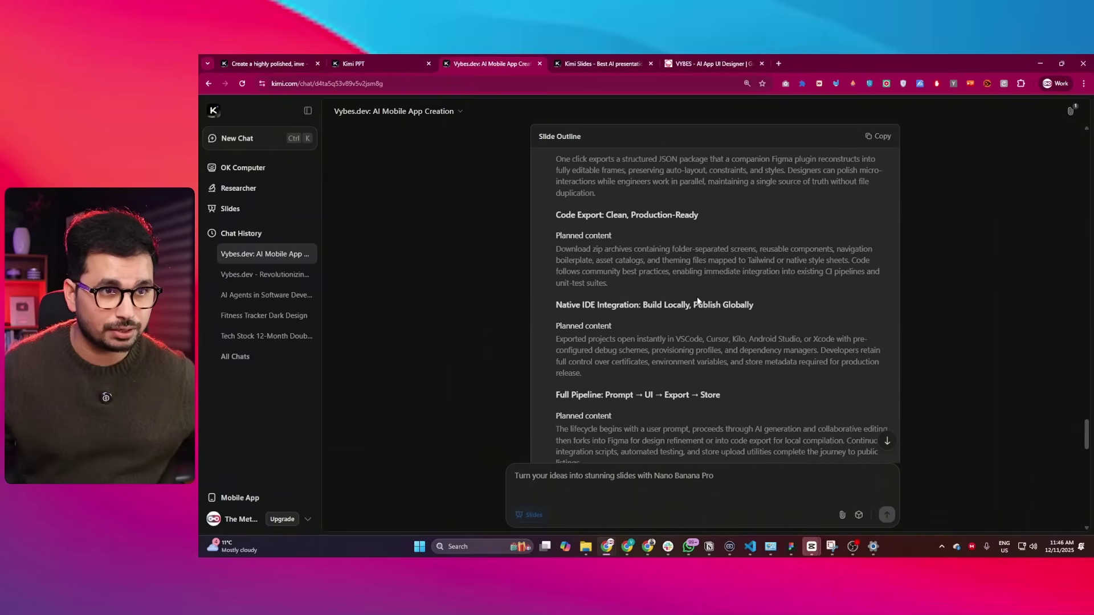
scroll(709, 323, "down", 5)
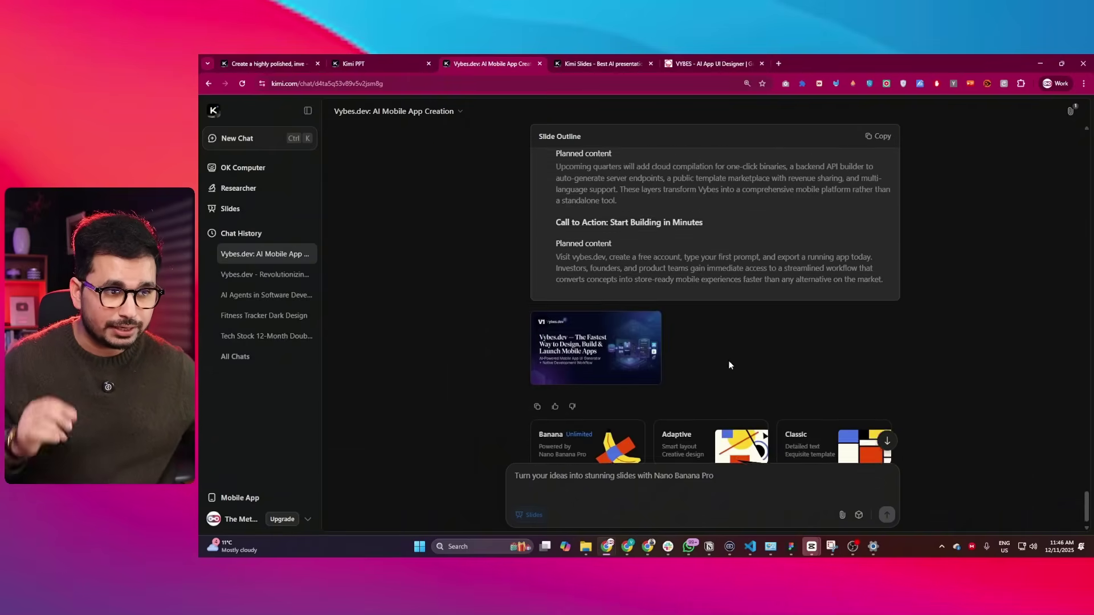
Reopen the deck for editing and view slides 2–5, from The Problem to Why This Matters.
left_click(579, 324)
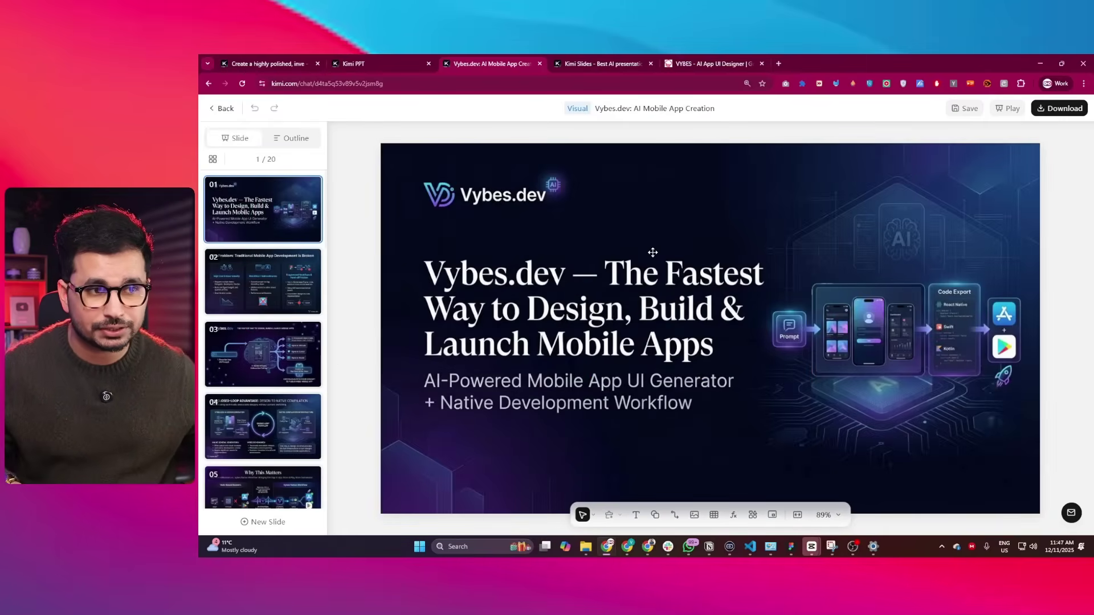
left_click(278, 301)
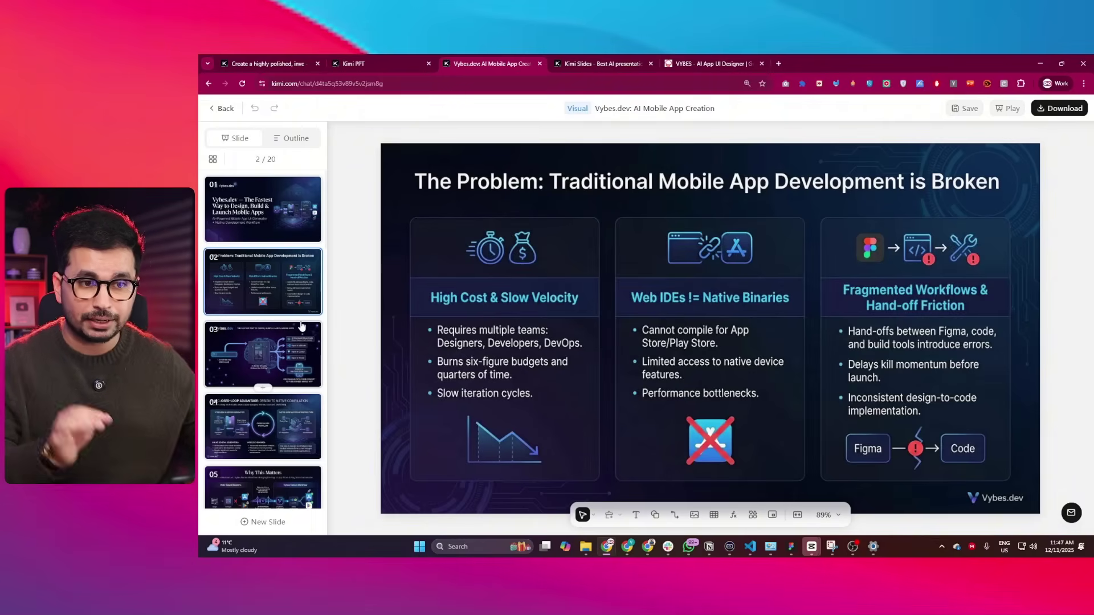
left_click(271, 351)
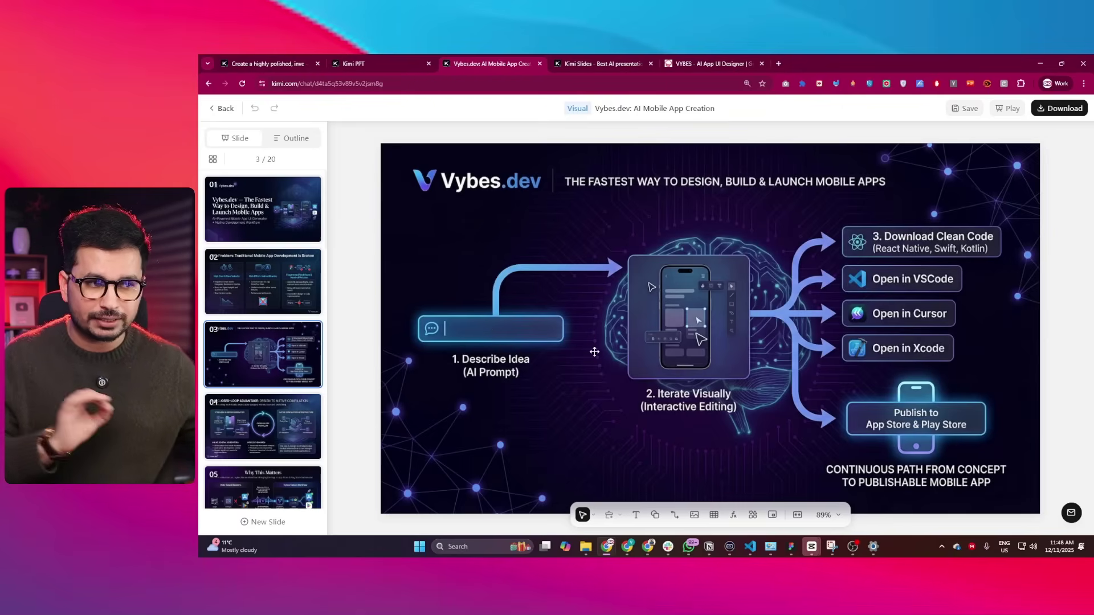
left_click(283, 398)
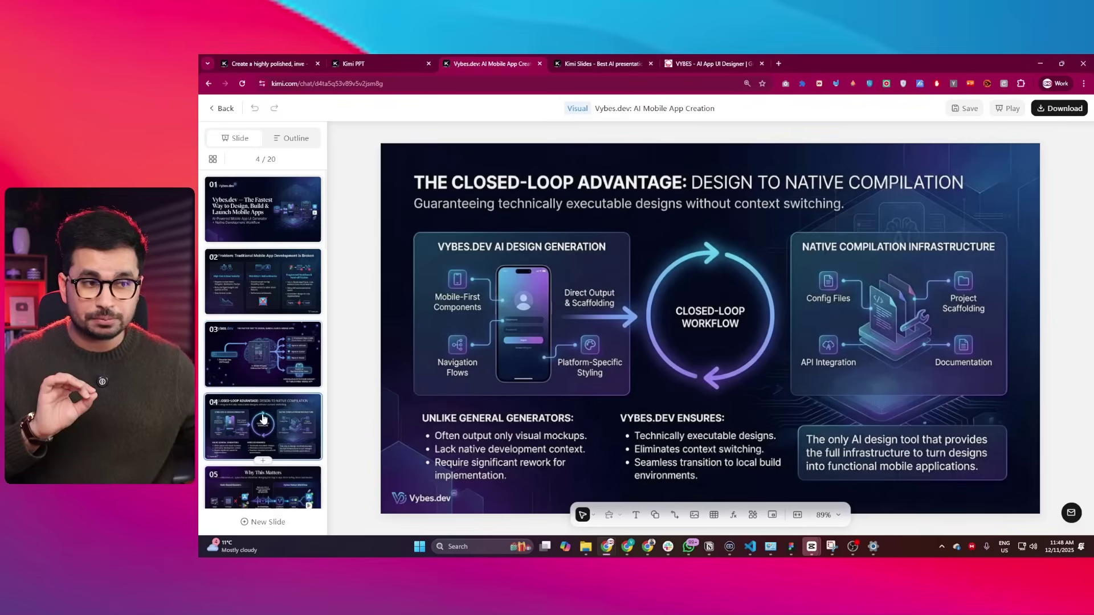
left_click(284, 481)
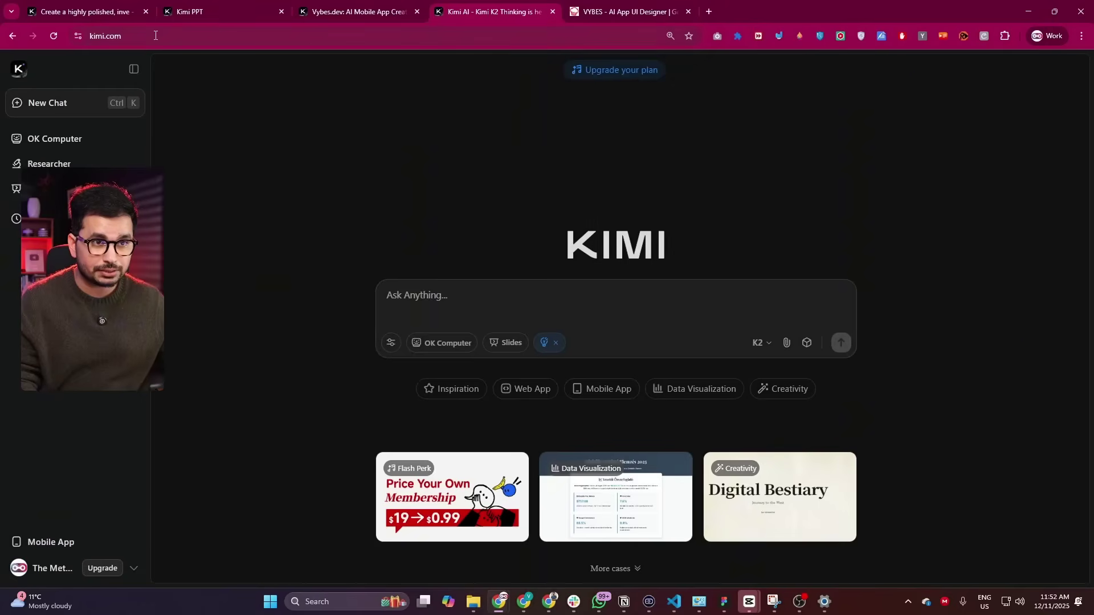
Go to the Kimi Slides starting page and open the Photosynthesis example deck in a new tab.
left_click(84, 35)
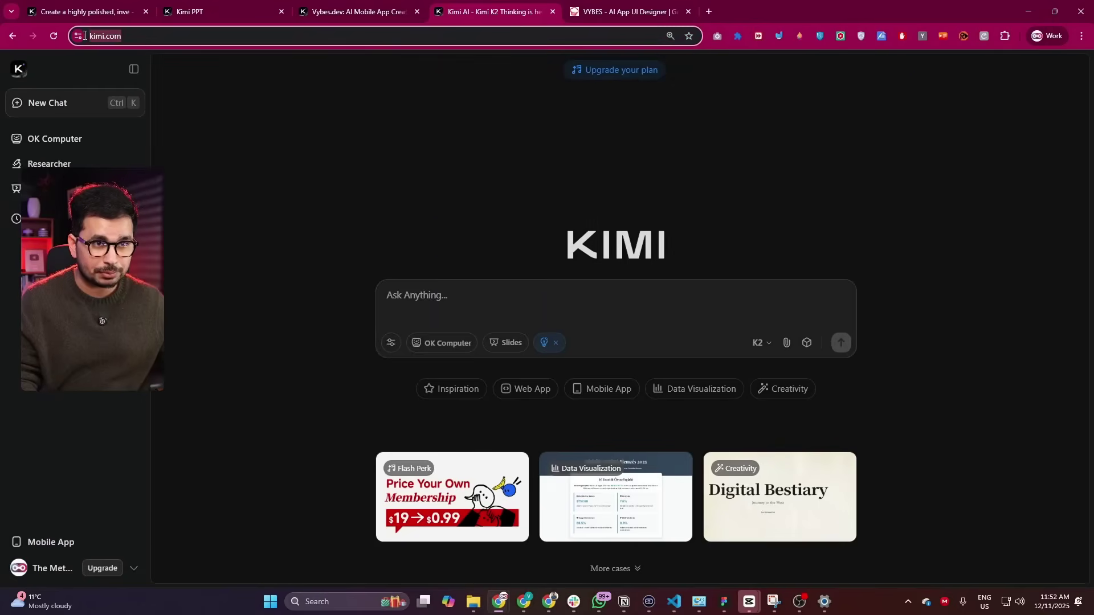
left_click(376, 127)
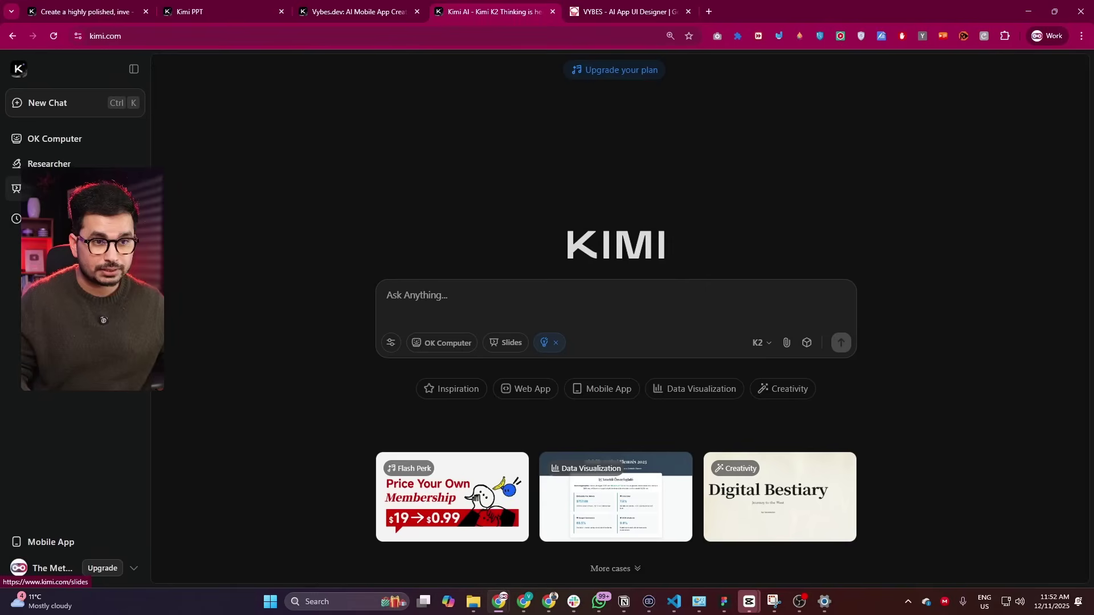
left_click(16, 188)
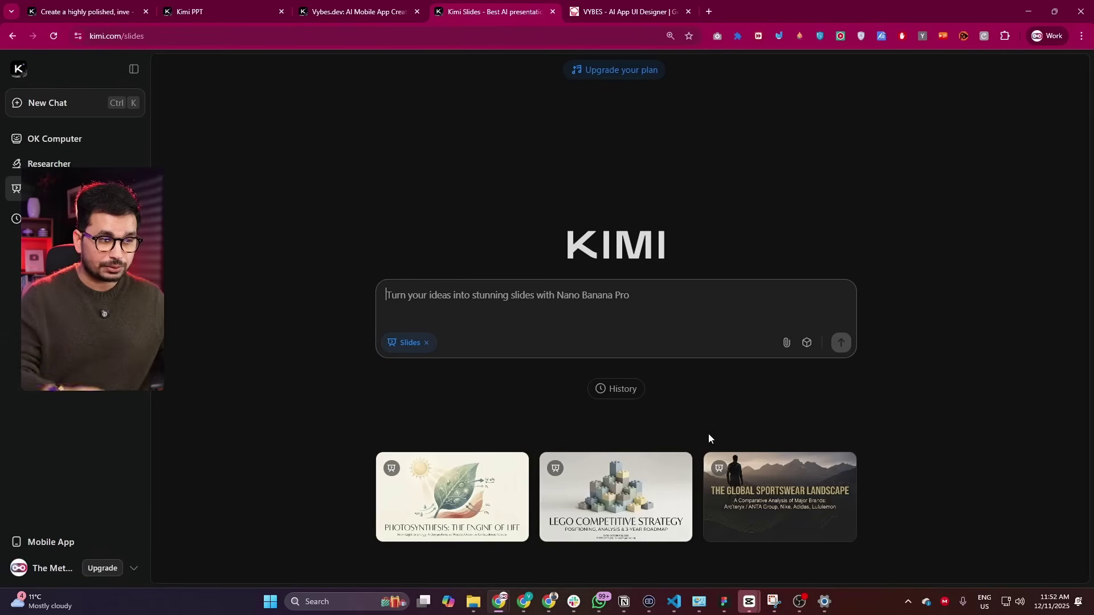
middle_click(448, 487)
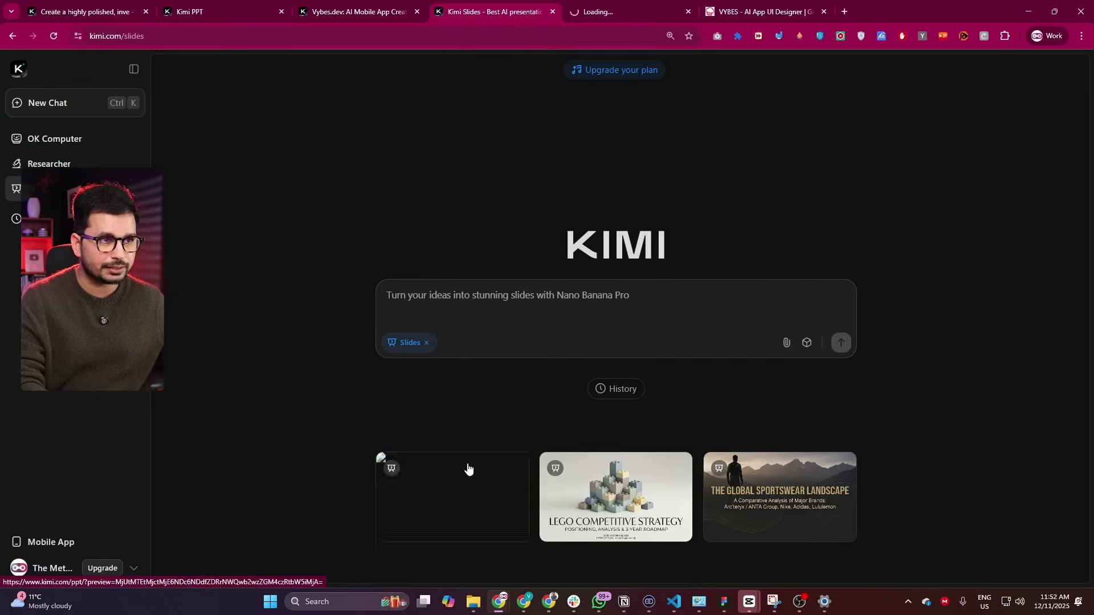
left_click(587, 7)
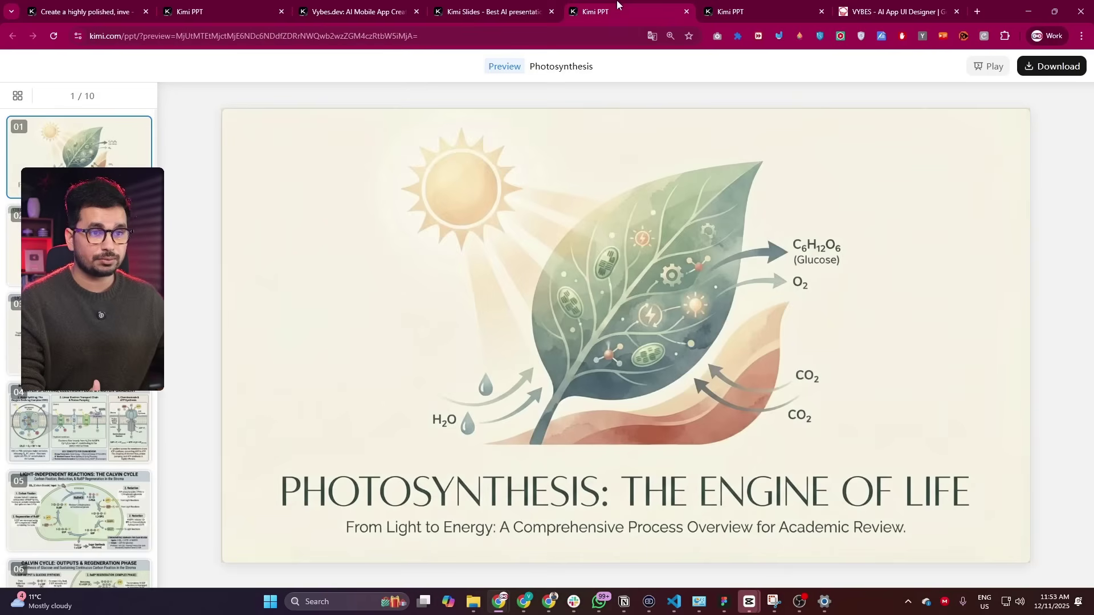
Page through Photosynthesis slides 2–4, from the chloroplast slide to the light-dependent reactions slide.
key("Right")
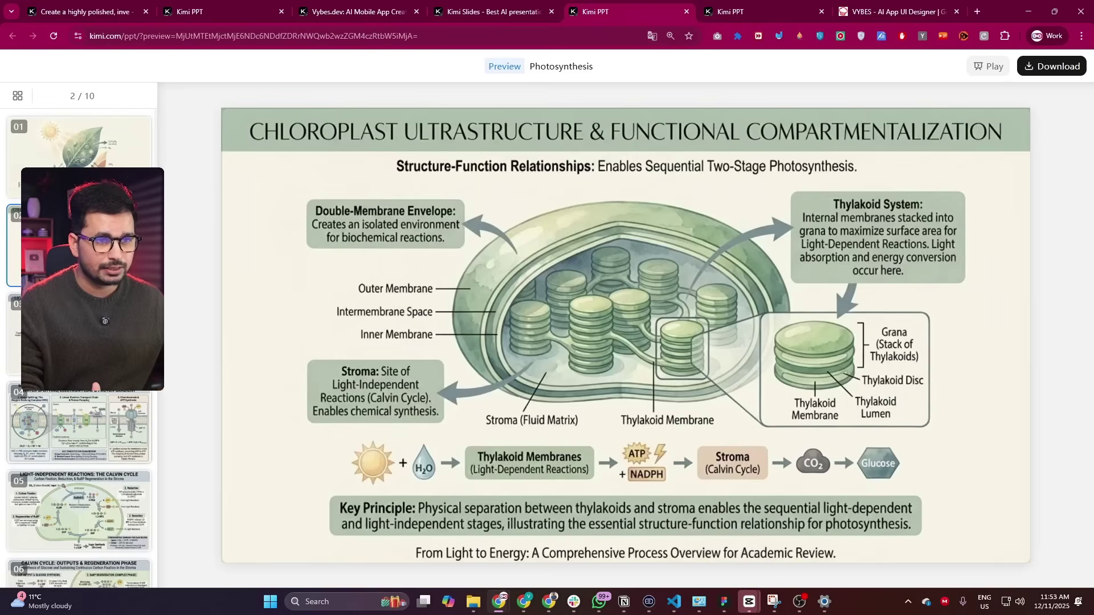
key("Right")
key("Left")
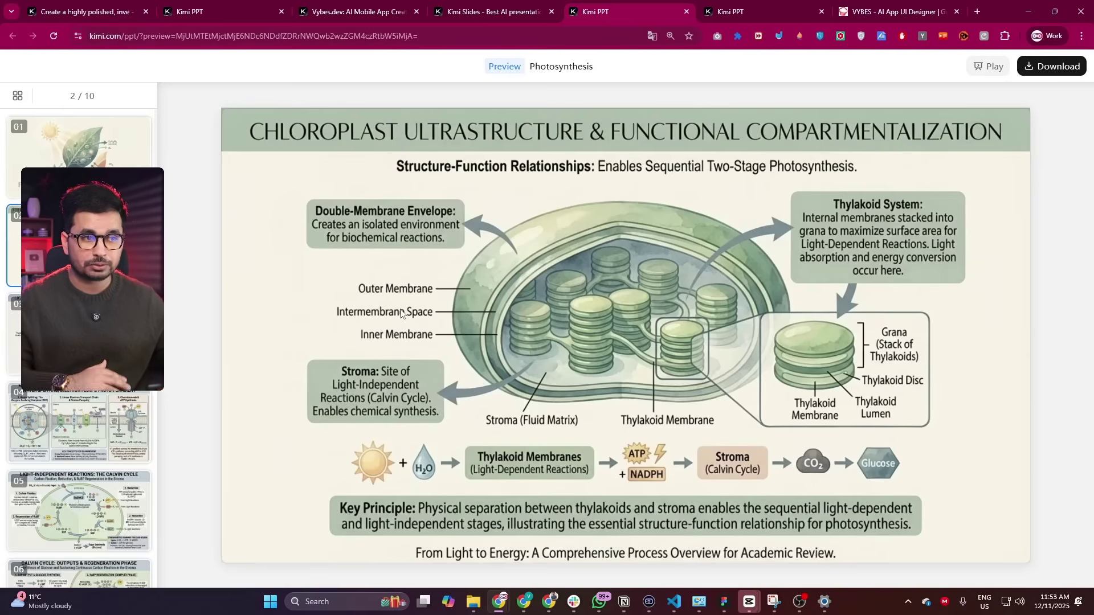
left_click(79, 335)
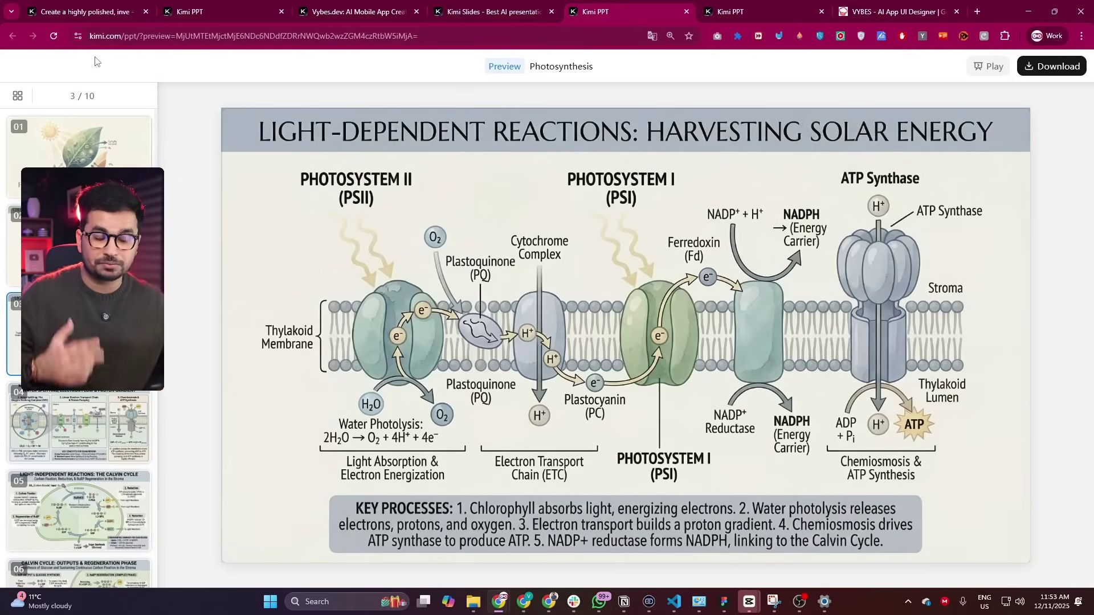
key("Up")
key("Down")
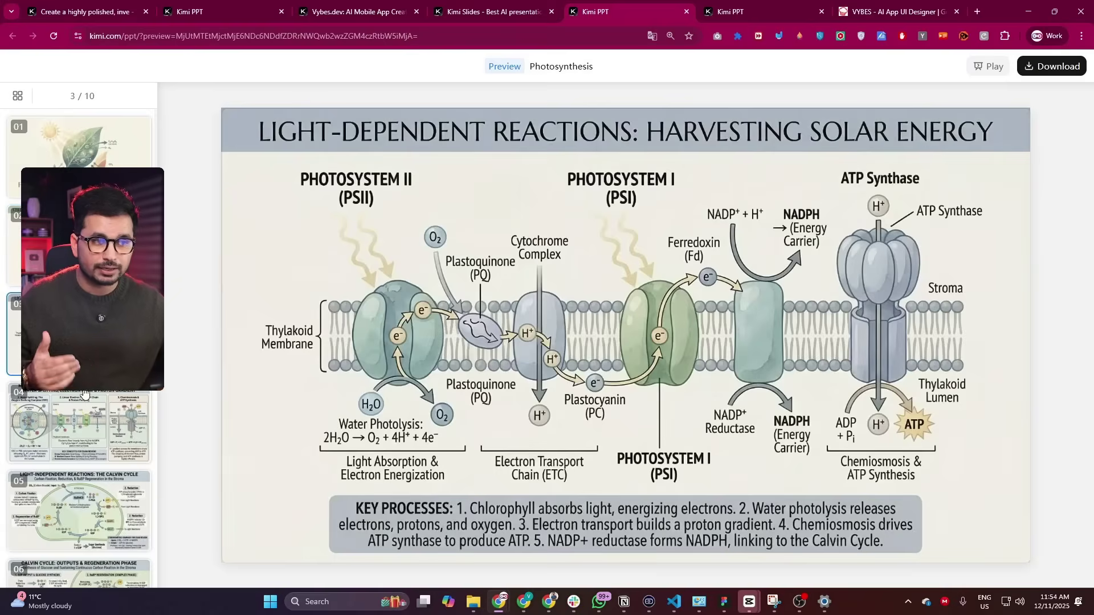
key("Up")
key("Down")
Advance to slide 4, then switch to the ChatGPT window listing deck ideas.
left_click(87, 437)
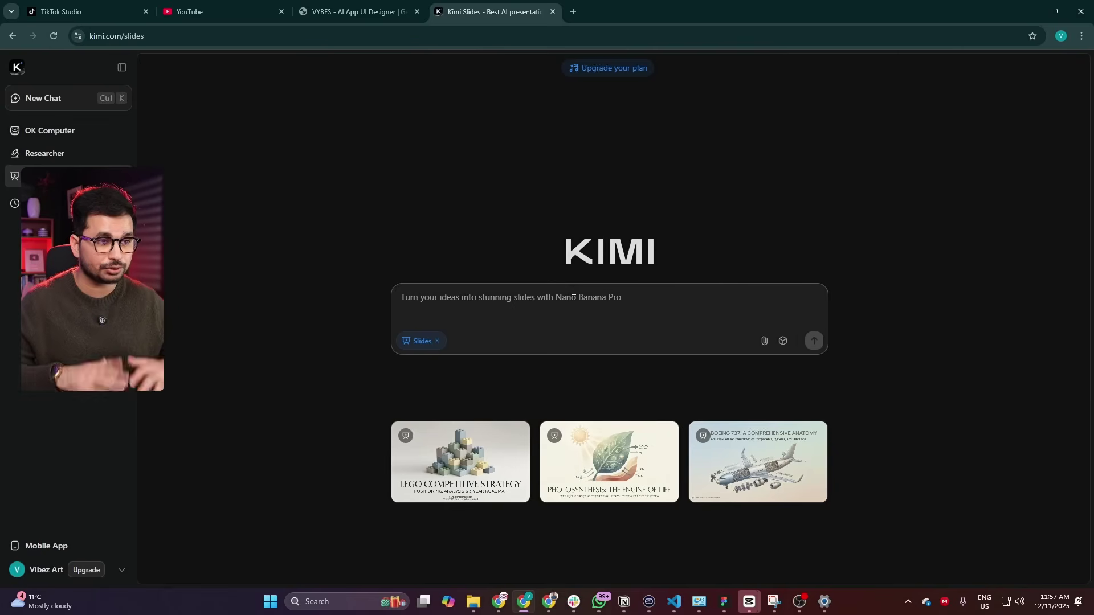
mouse_move(549, 602)
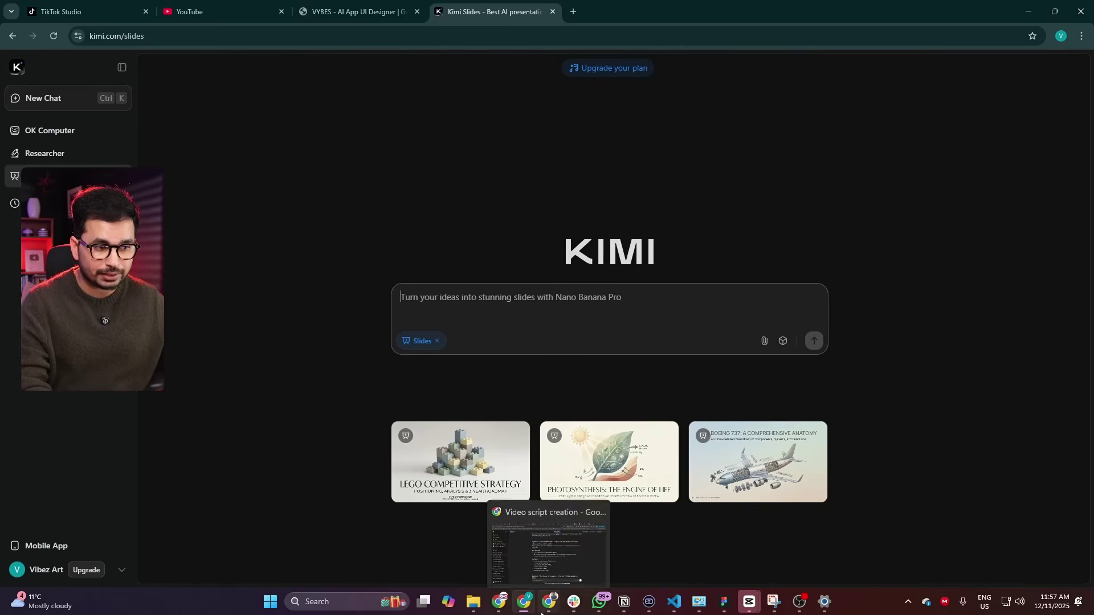
left_click(548, 552)
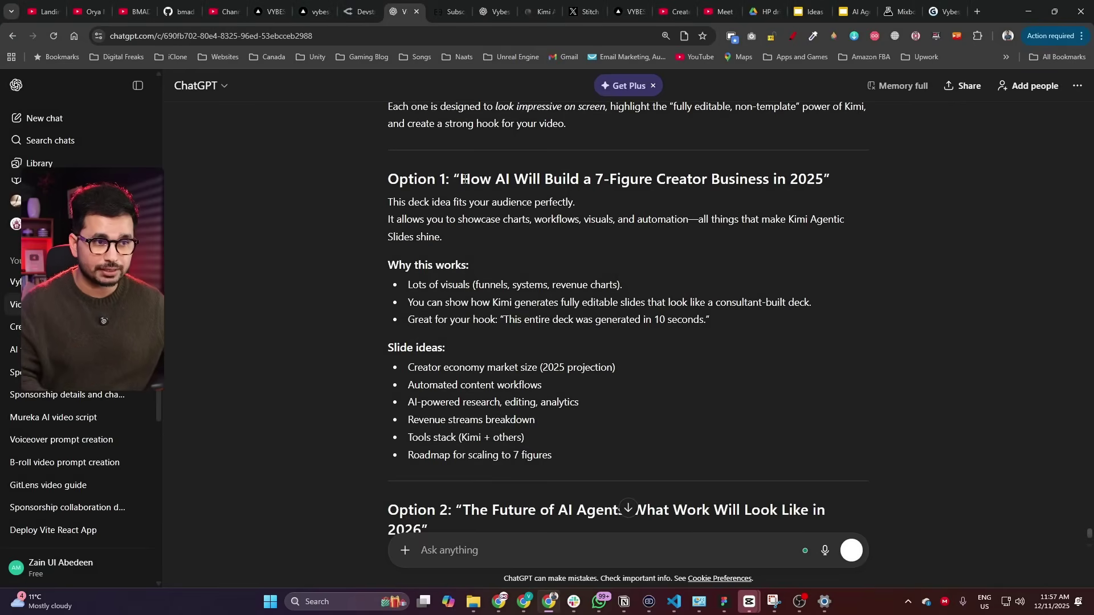
Copy the Option 1 'How AI Will Build a 7-Figure Creator Business in 2025' text into Kimi's prompt box.
left_click_drag(464, 179, 561, 453)
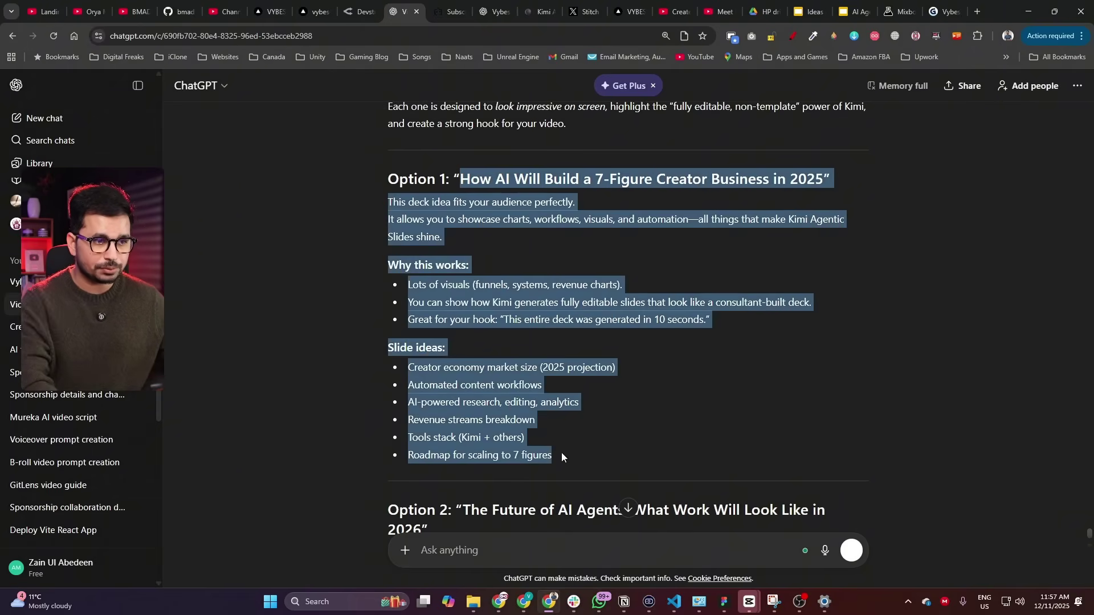
right_click(505, 317)
left_click(549, 324)
key("alt+Tab")
left_click(497, 309)
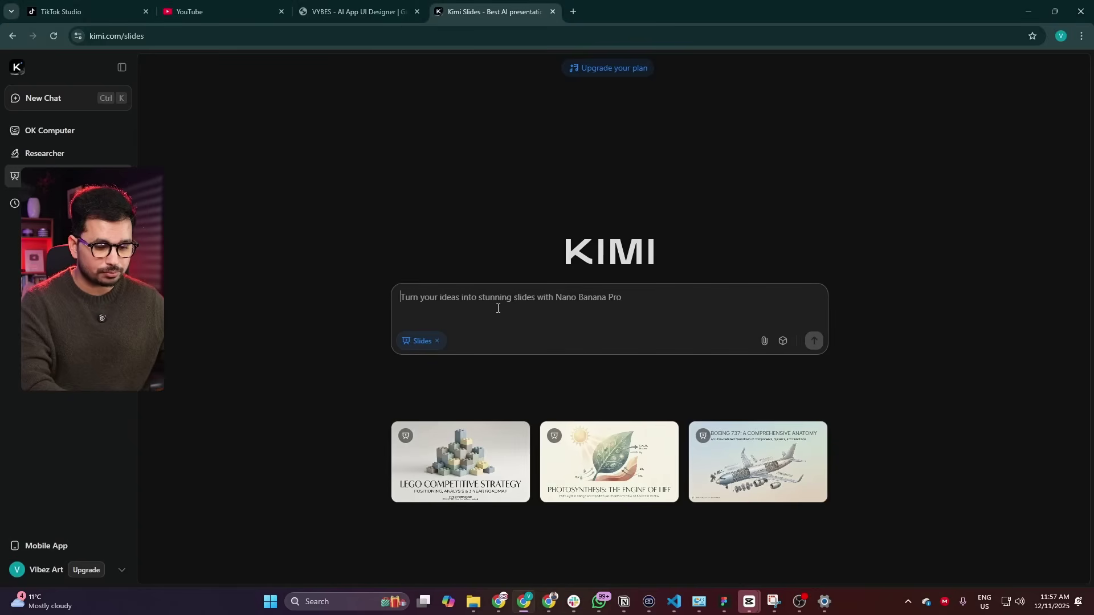
Paste the Option 1 idea as the prompt, generate its outline, and build the deck in Banana style.
key("ctrl+v")
key("Return")
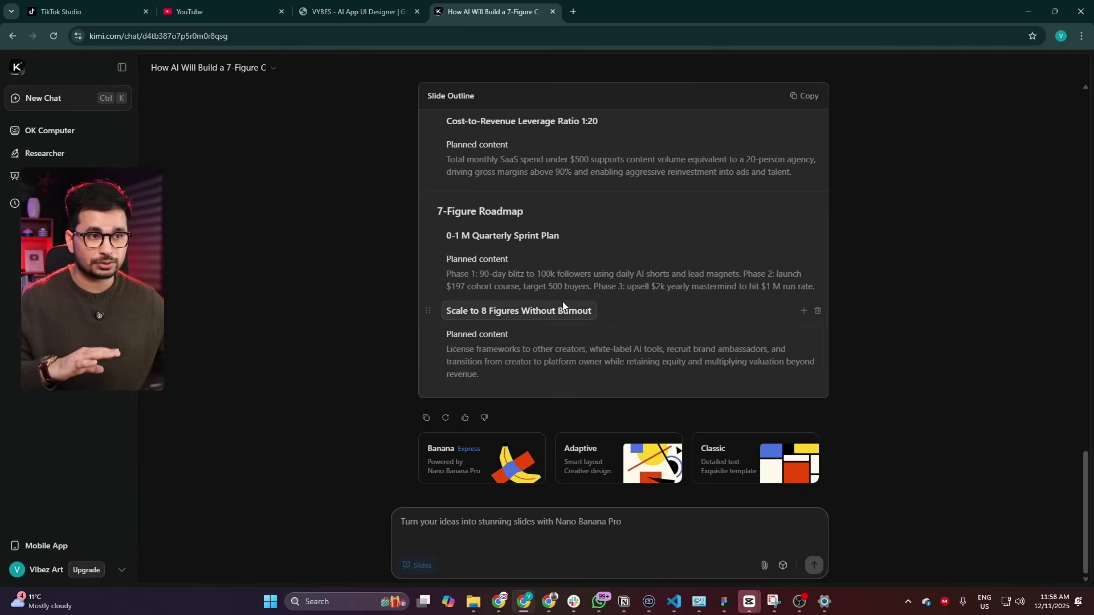
left_click_drag(439, 96, 486, 91)
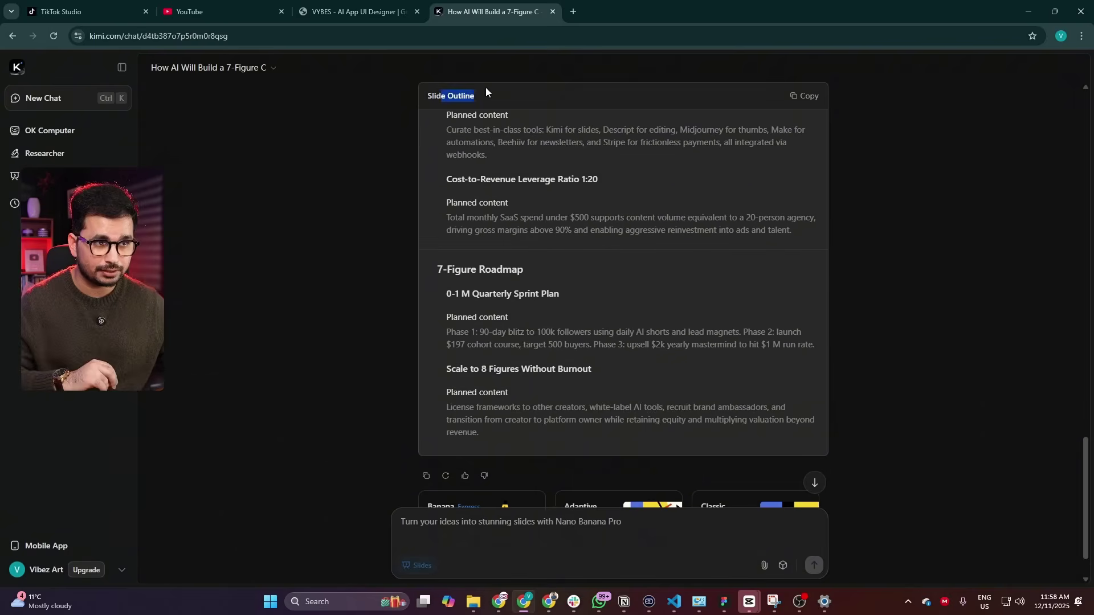
scroll(527, 317, "down", 1)
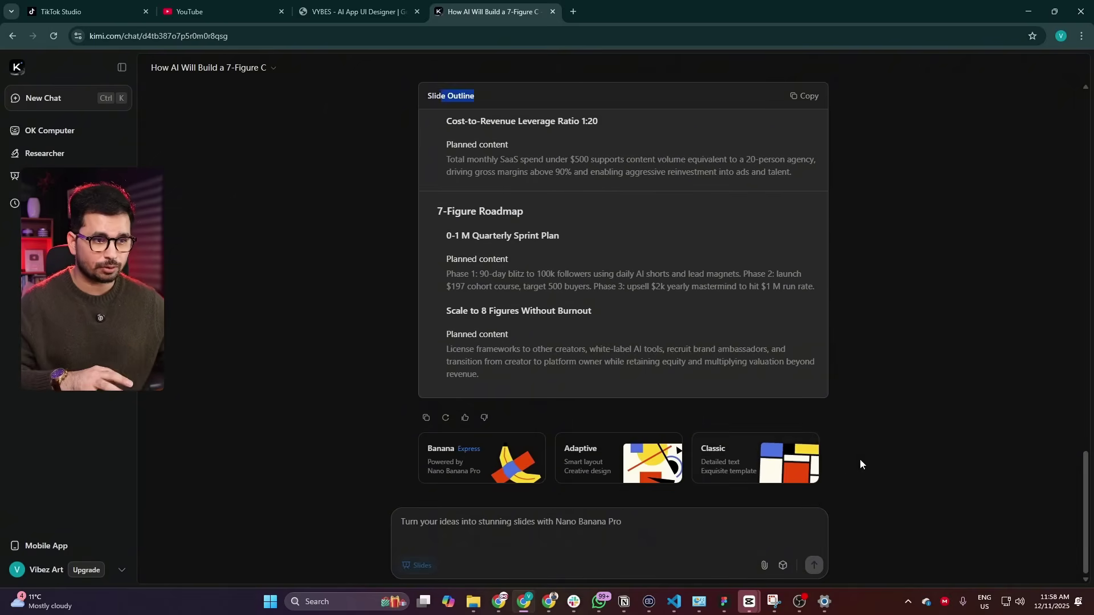
left_click(464, 468)
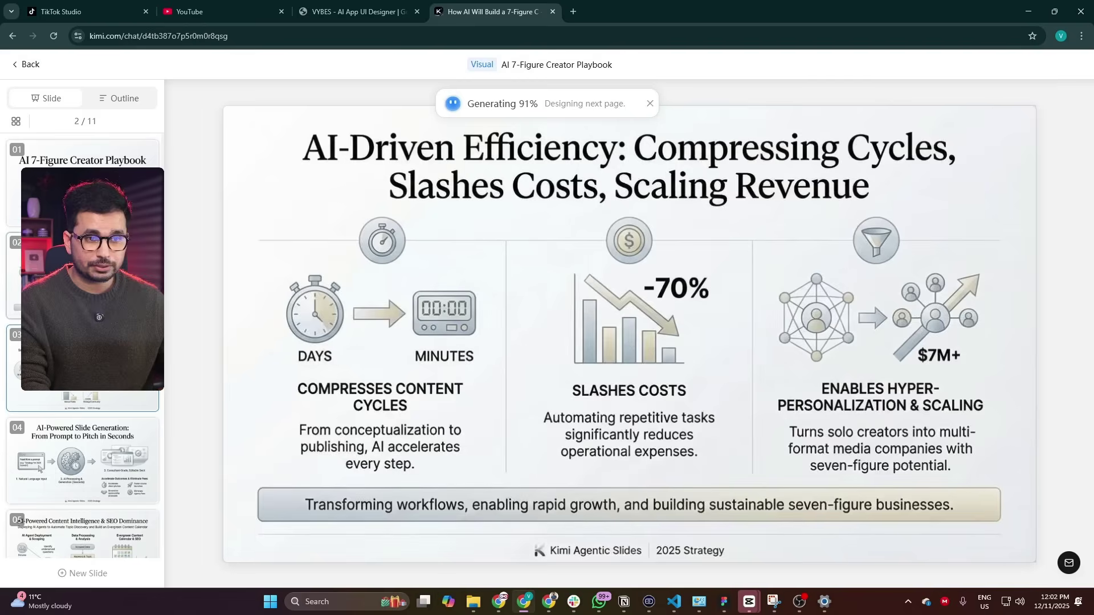
Review slides 4, 6 and 8 of the playbook deck, starting with AI-Powered Slide Generation.
scroll(382, 329, "down", 1)
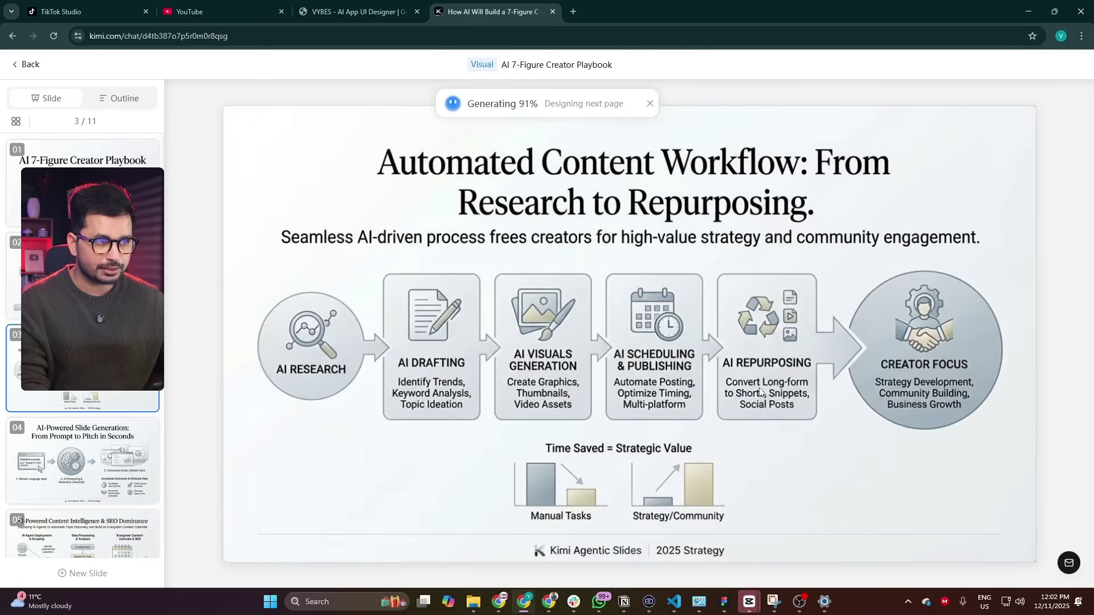
left_click(90, 434)
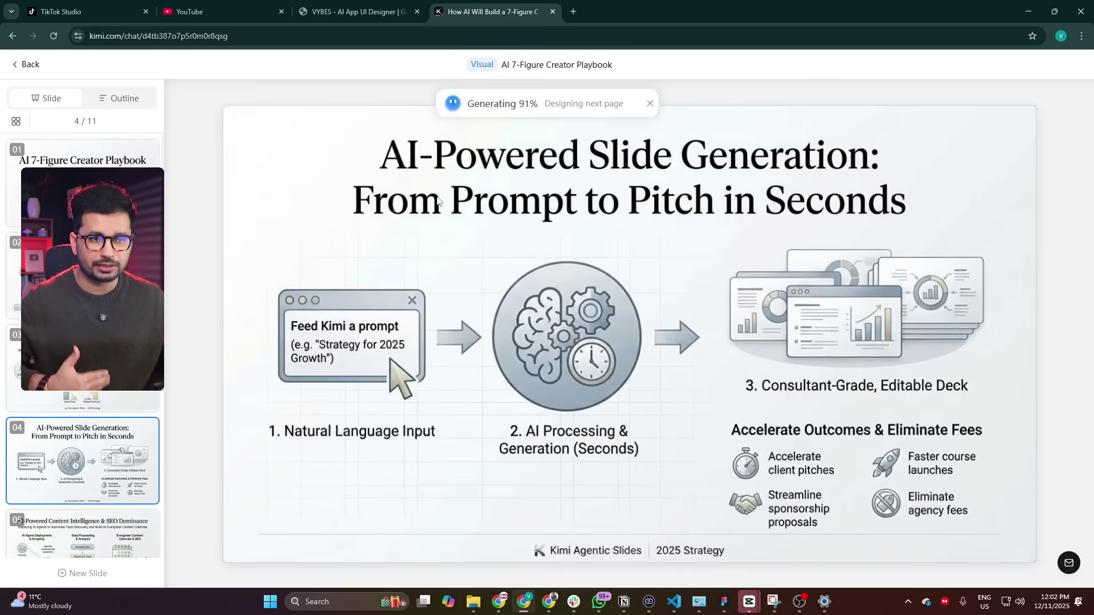
scroll(347, 290, "down", 1)
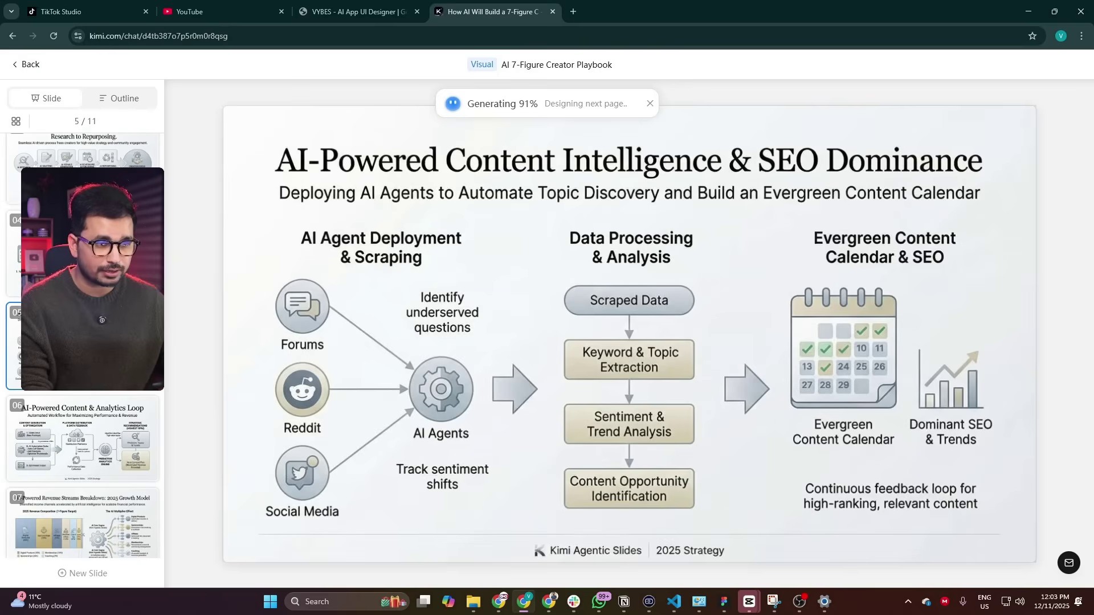
left_click(65, 413)
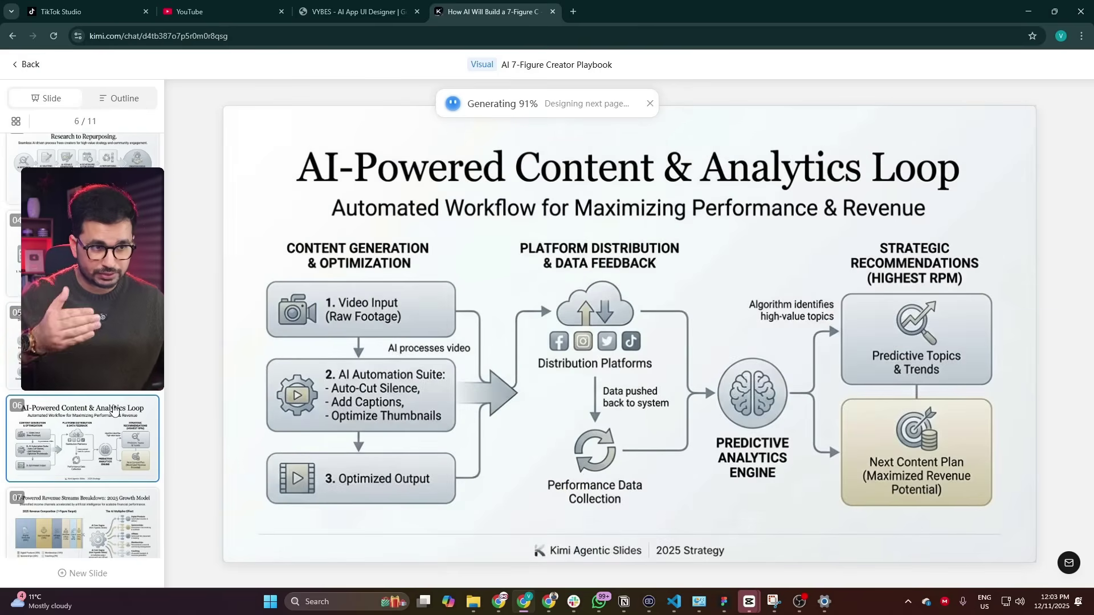
scroll(266, 360, "down", 1)
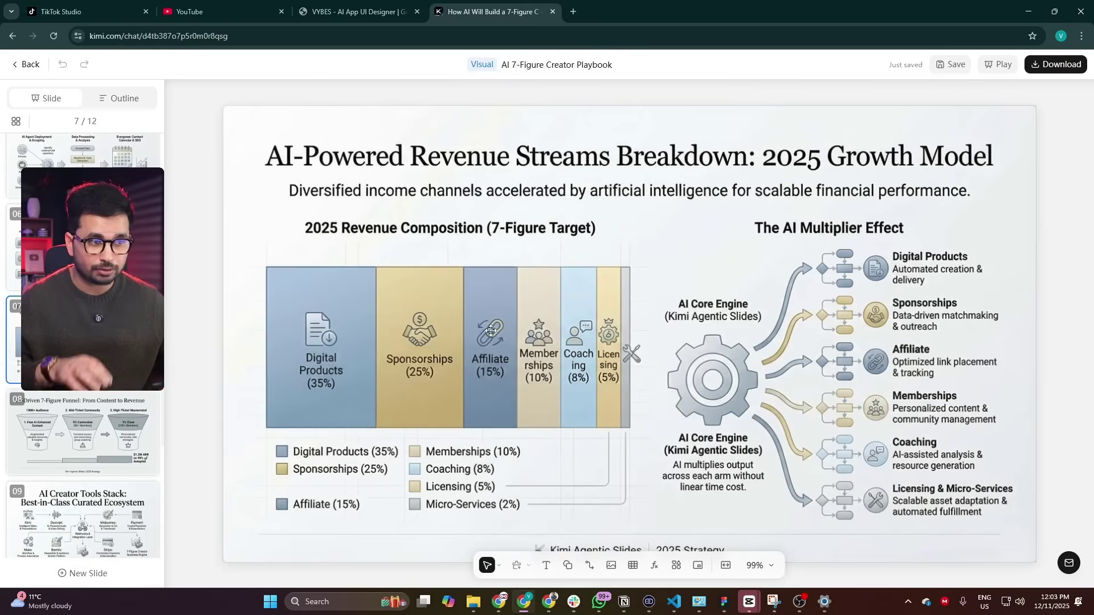
left_click(91, 427)
Step through slides 9 to 12 and select the final Scaling Beyond Revenue slide.
left_click(84, 453)
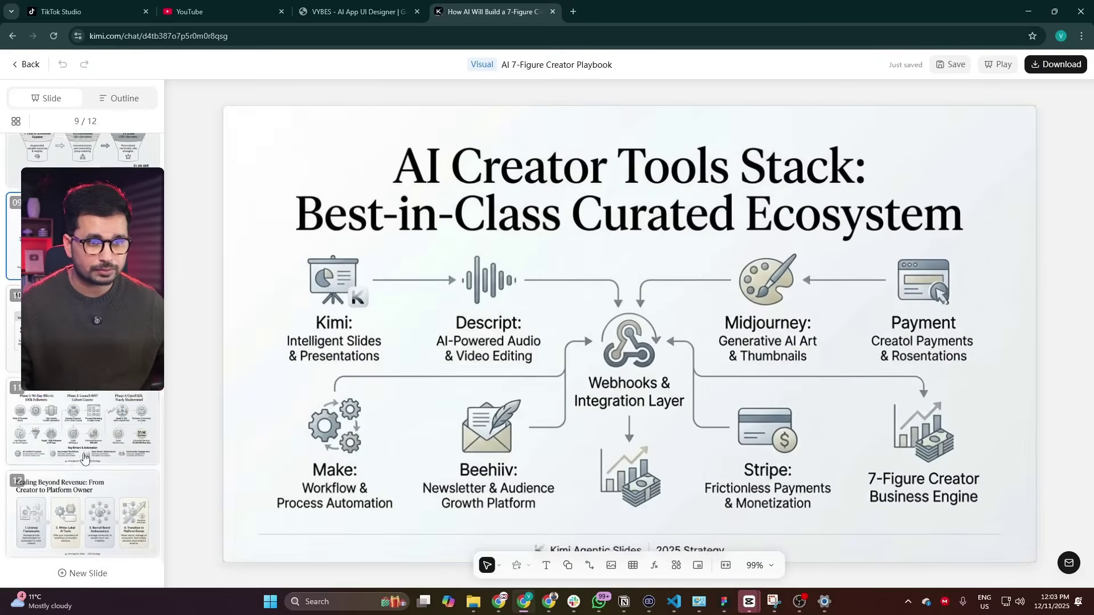
left_click(85, 456)
left_click(85, 452)
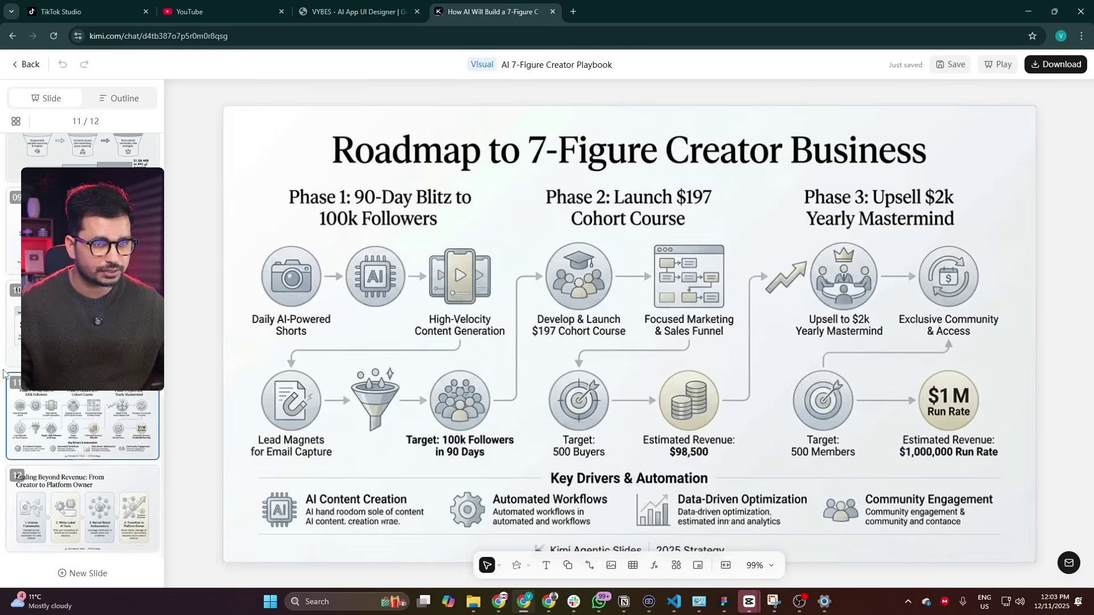
left_click(101, 491)
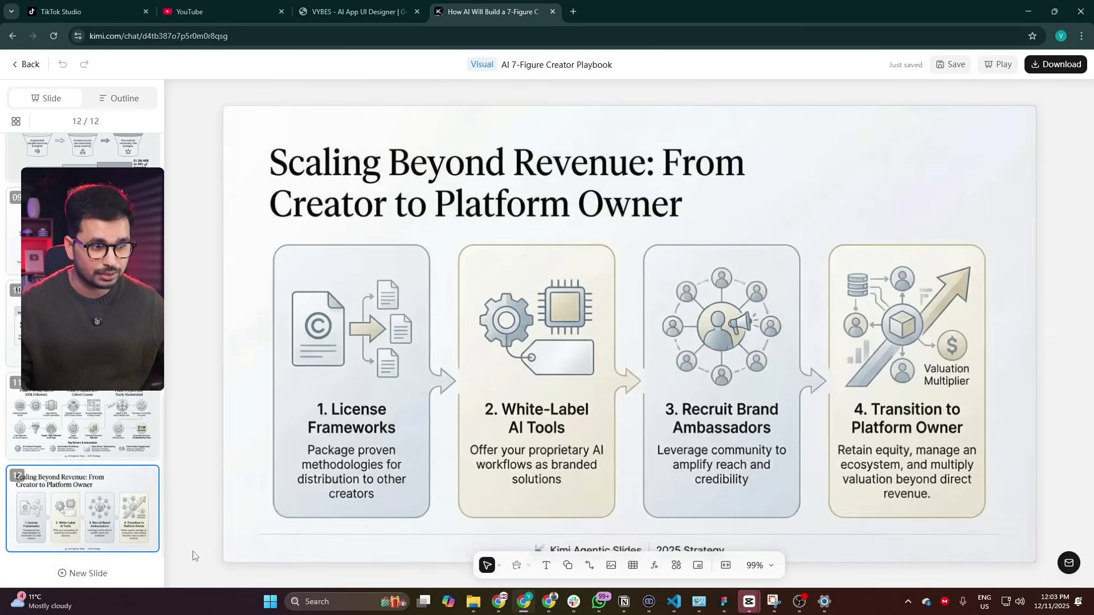
left_click(324, 170)
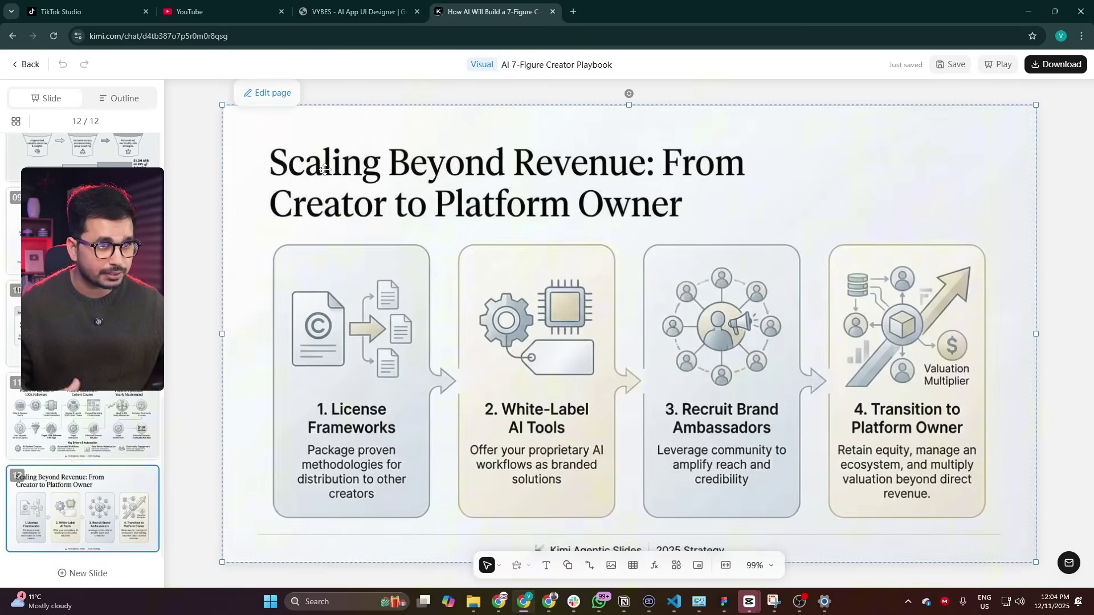
Add a blank slide 13 with a top-right text box containing 'dsASASasA'.
left_click(270, 98)
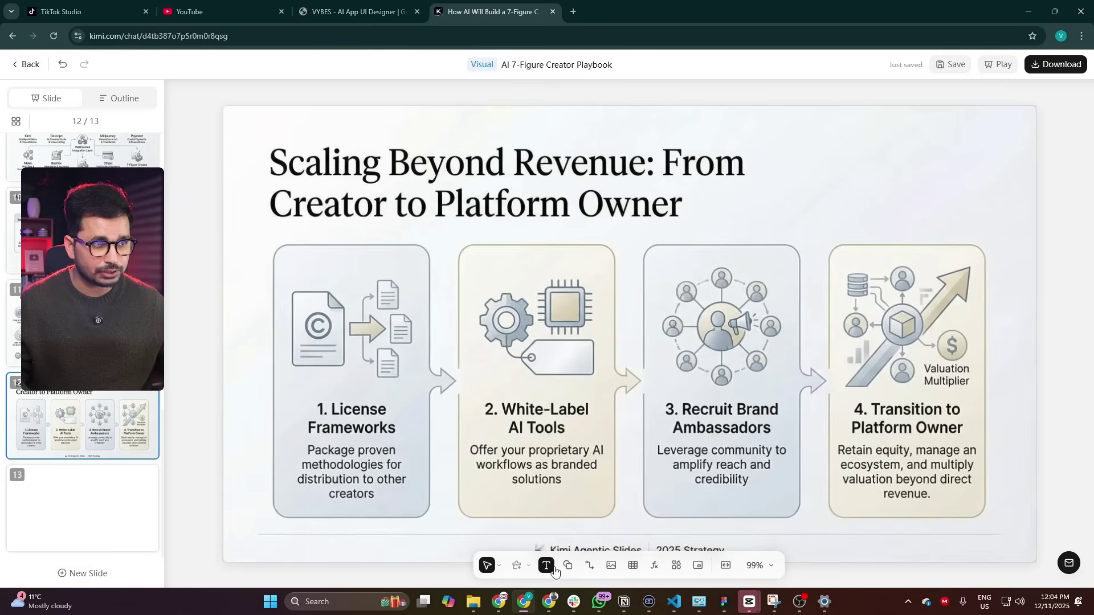
left_click_drag(772, 144, 990, 230)
type("dsASASasA")
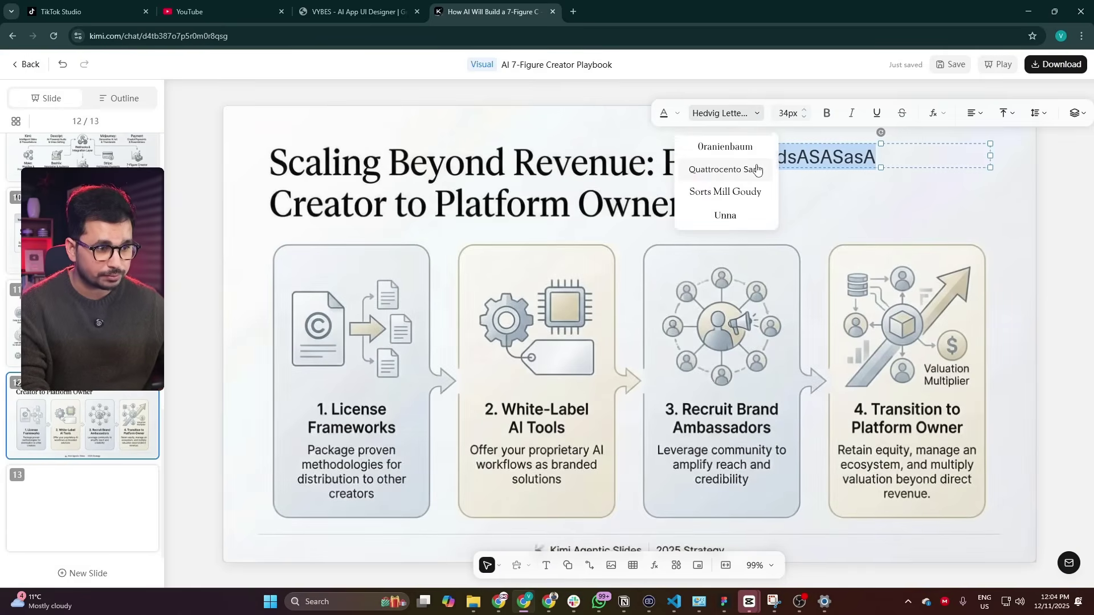
Insert a 5 × 6 table, narrow it and place it in the top-right corner.
left_click(632, 566)
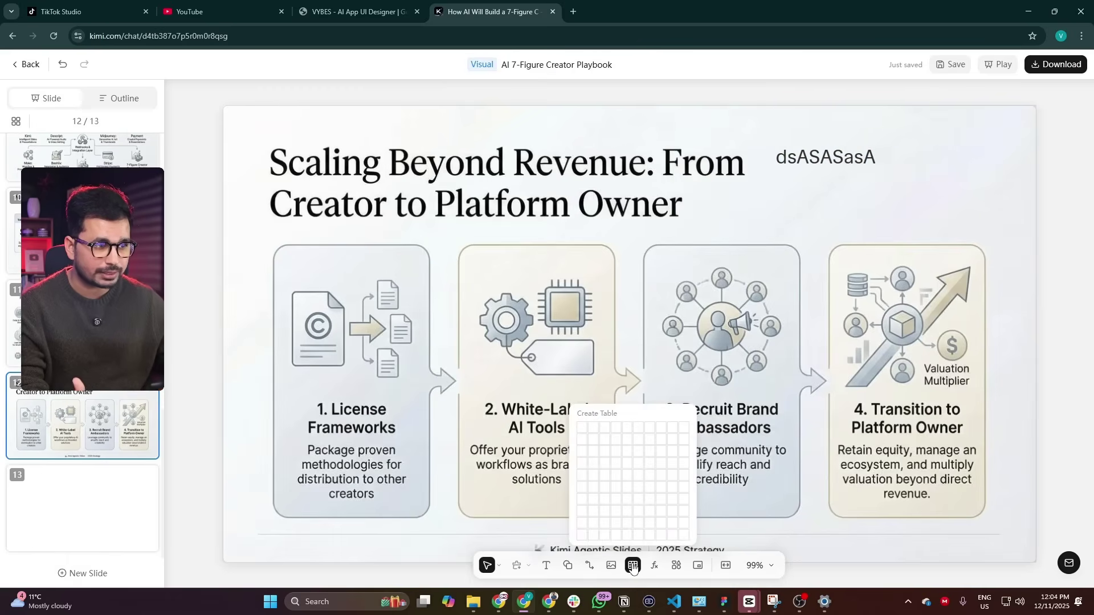
left_click(633, 477)
left_click_drag(669, 319, 935, 173)
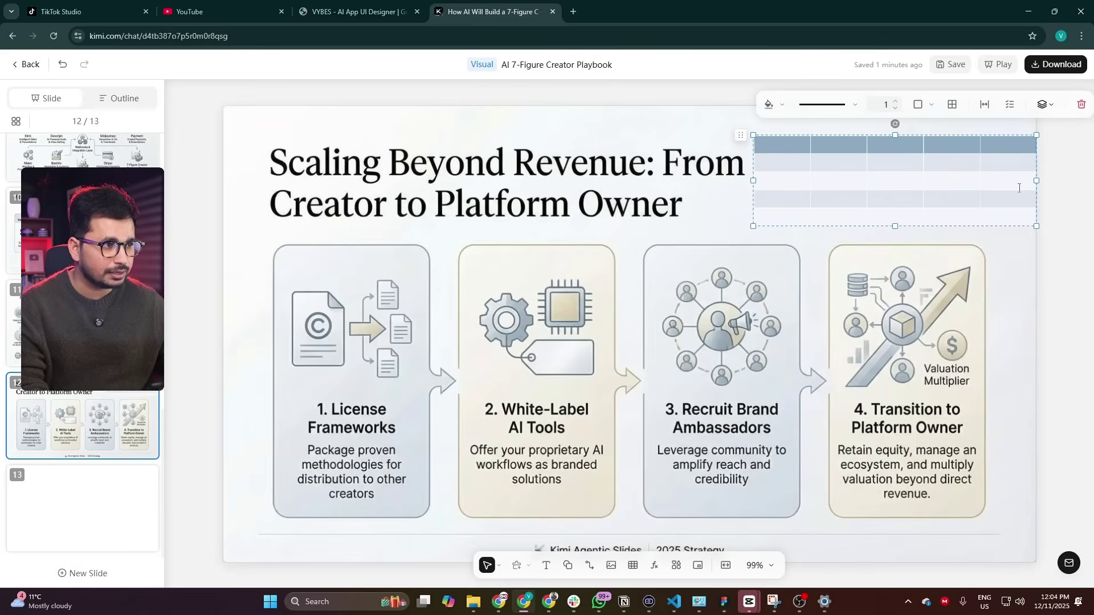
left_click_drag(1036, 180, 997, 188)
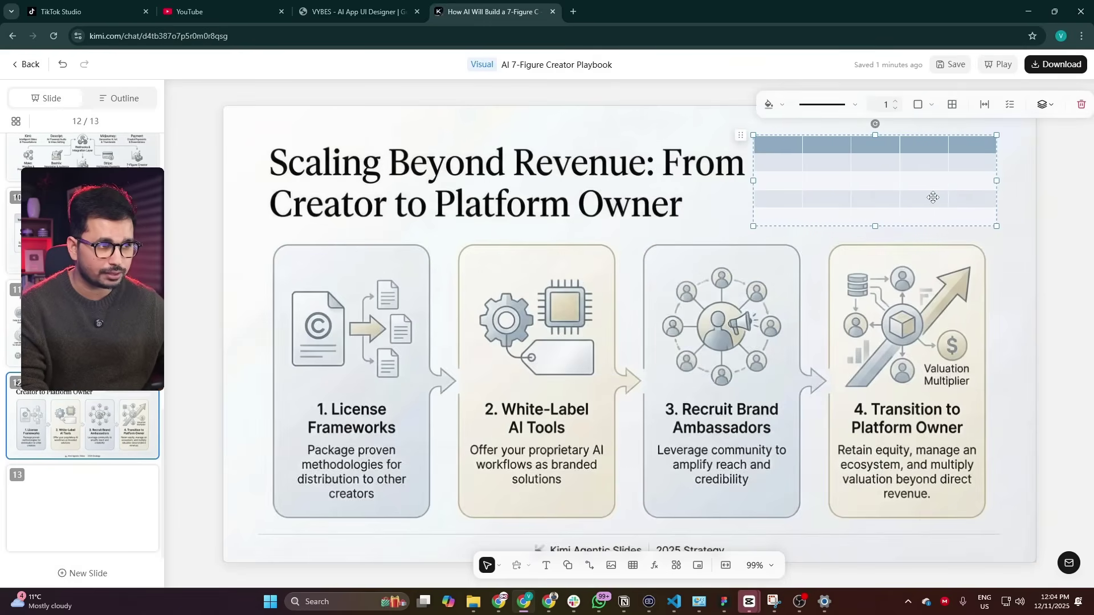
left_click_drag(932, 198, 944, 195)
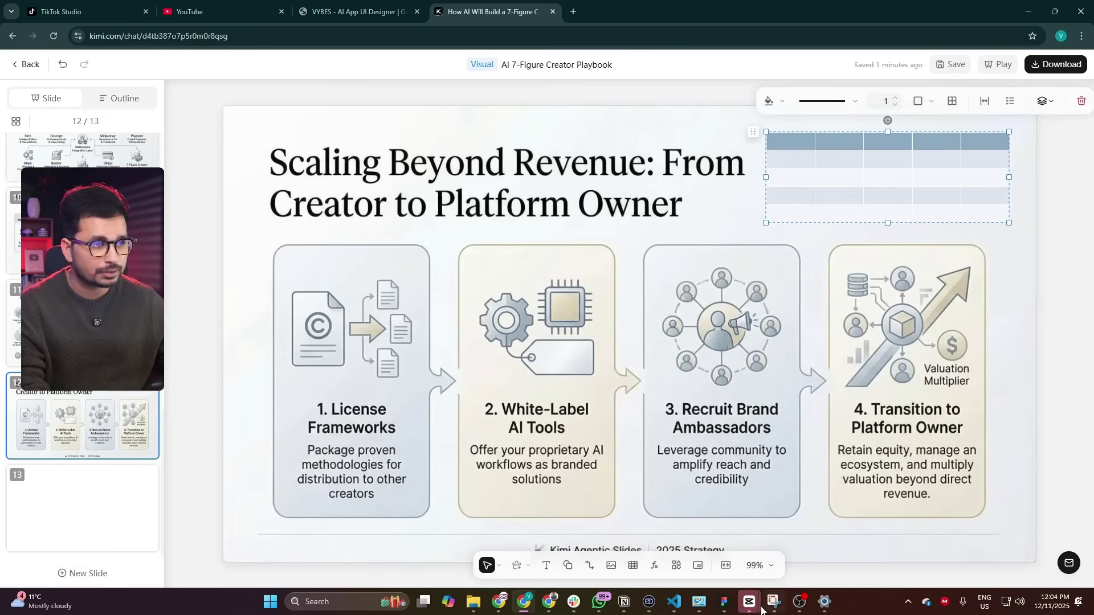
Check the table's Theme Color choices without changing them, then open slide 13.
left_click(770, 102)
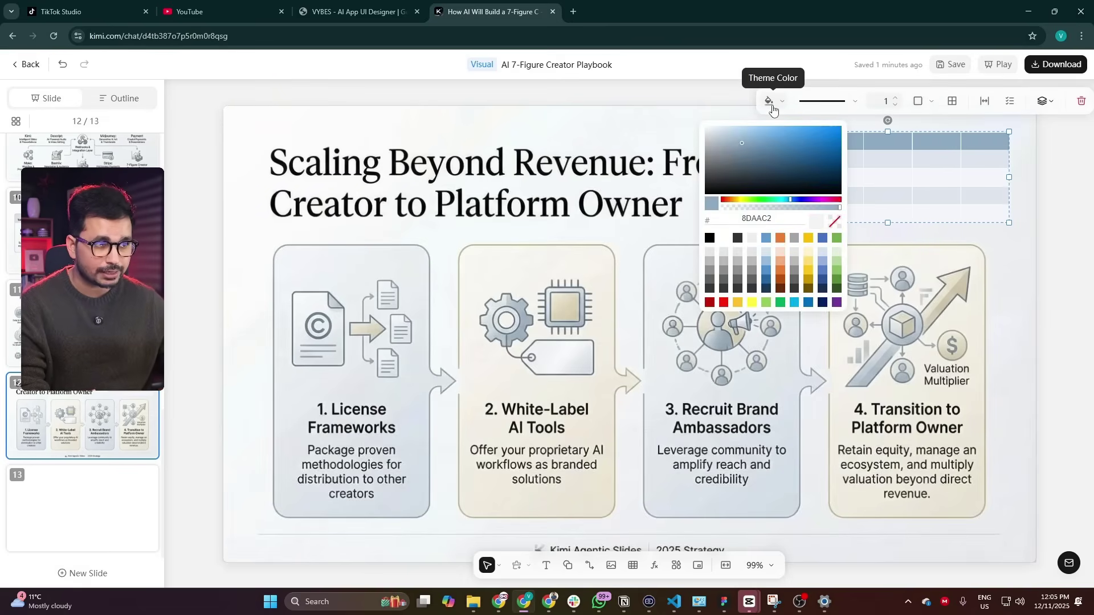
left_click(772, 107)
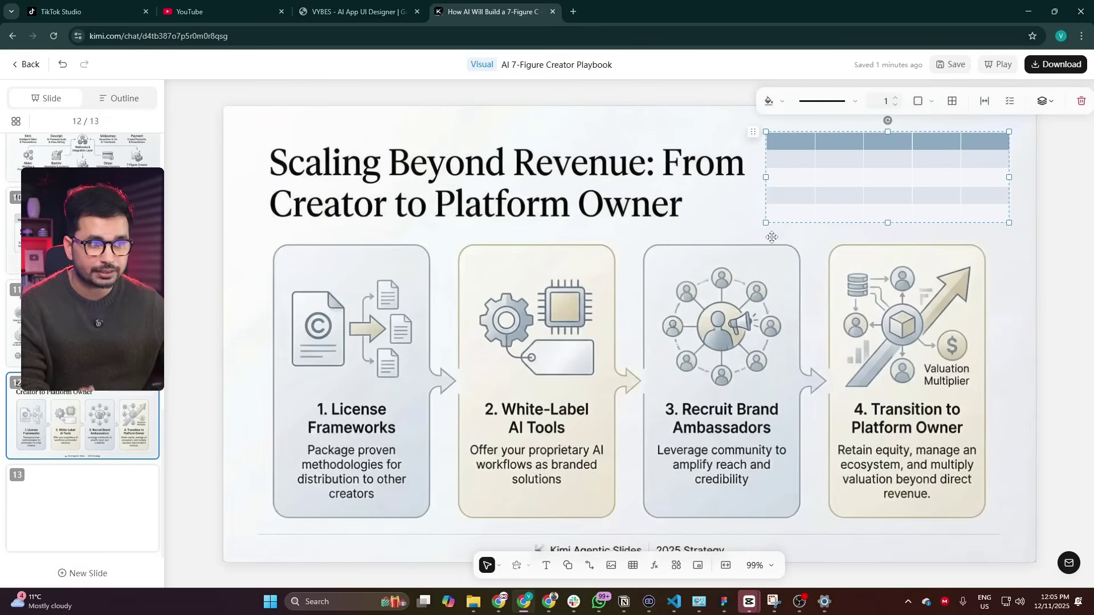
left_click(567, 565)
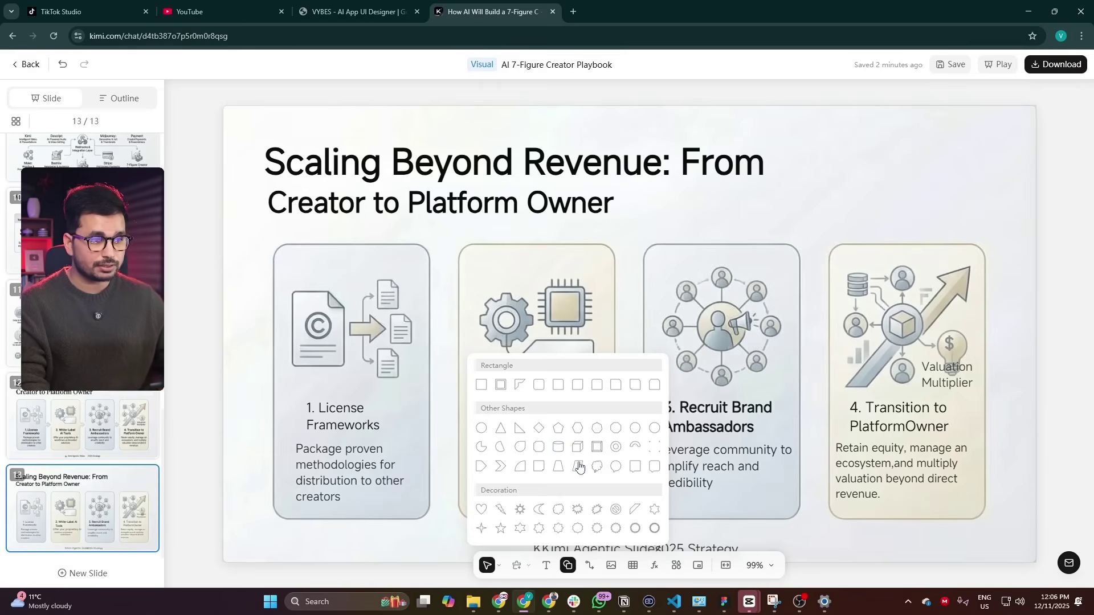
left_click(592, 560)
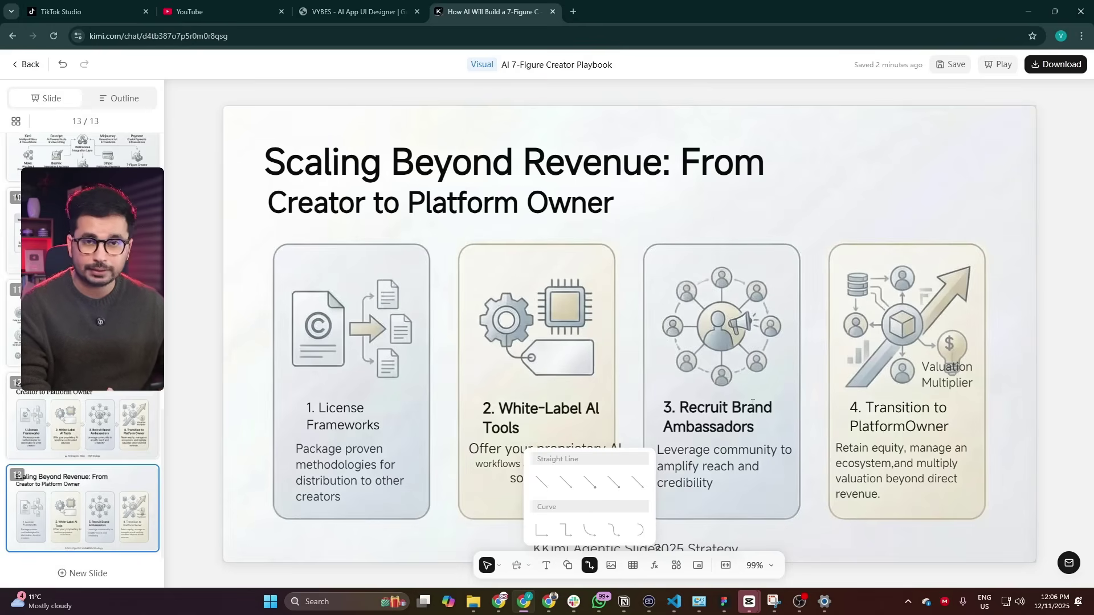
left_click(391, 202)
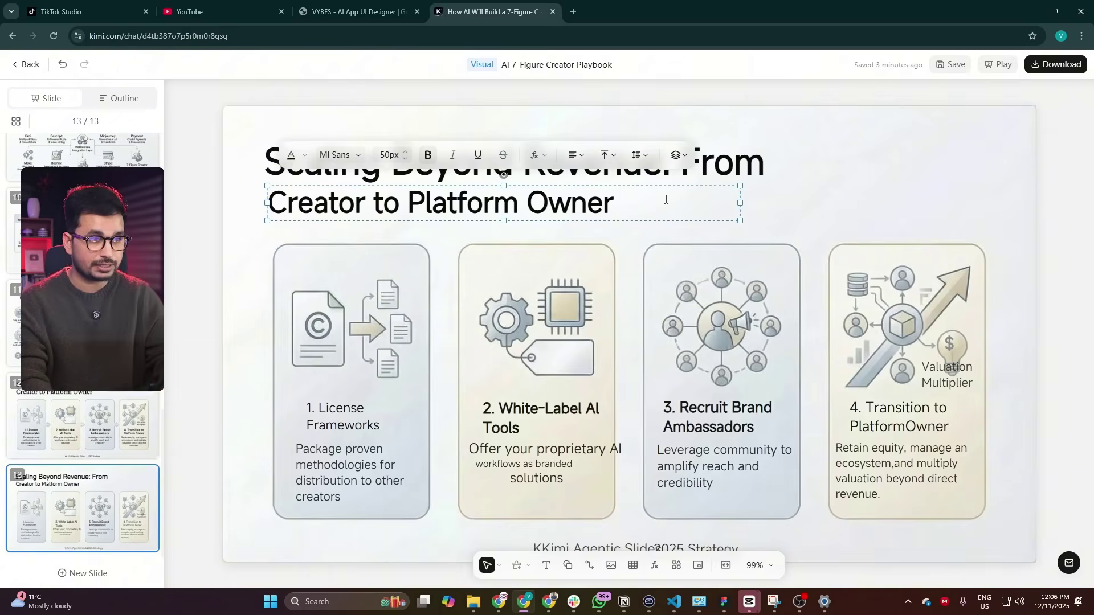
Append the author's name to the second title line and set it in Source Han Sans.
key("BackSpace")
key("BackSpace")
type("Zain")
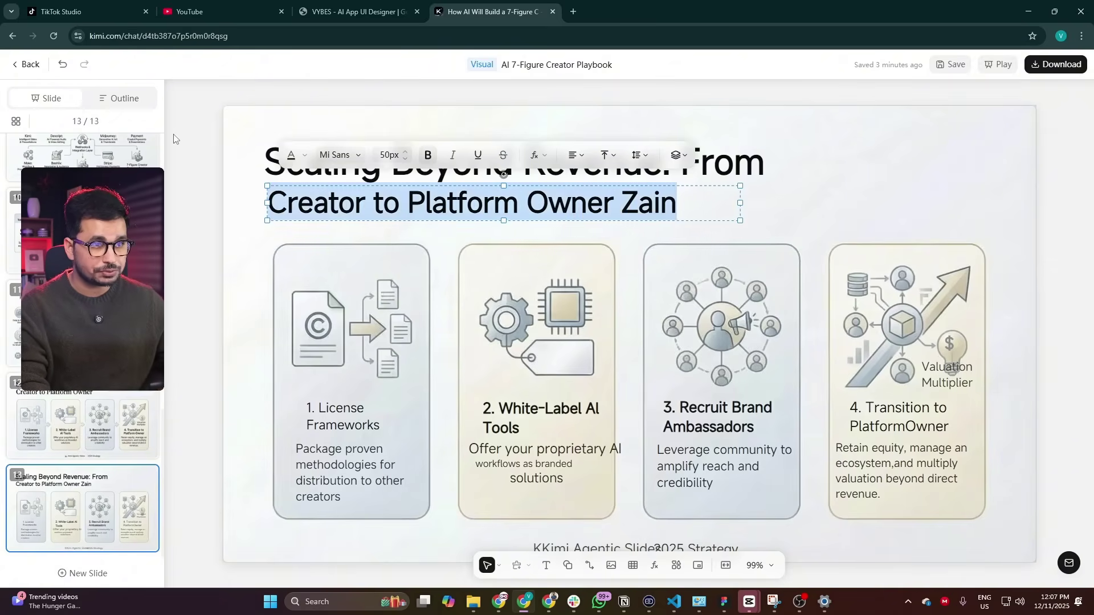
left_click(355, 159)
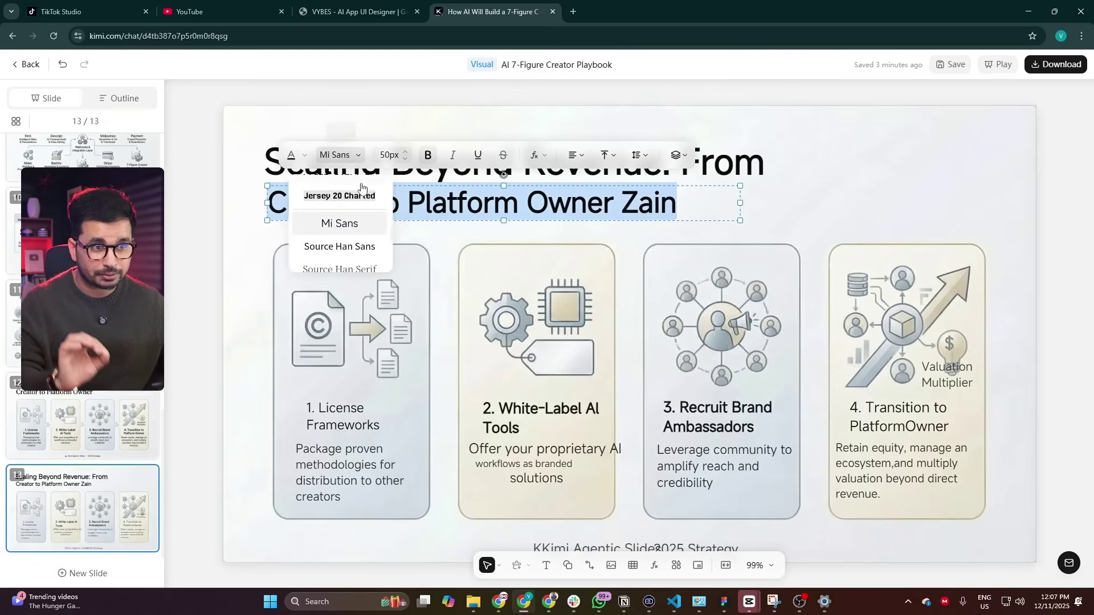
left_click(355, 247)
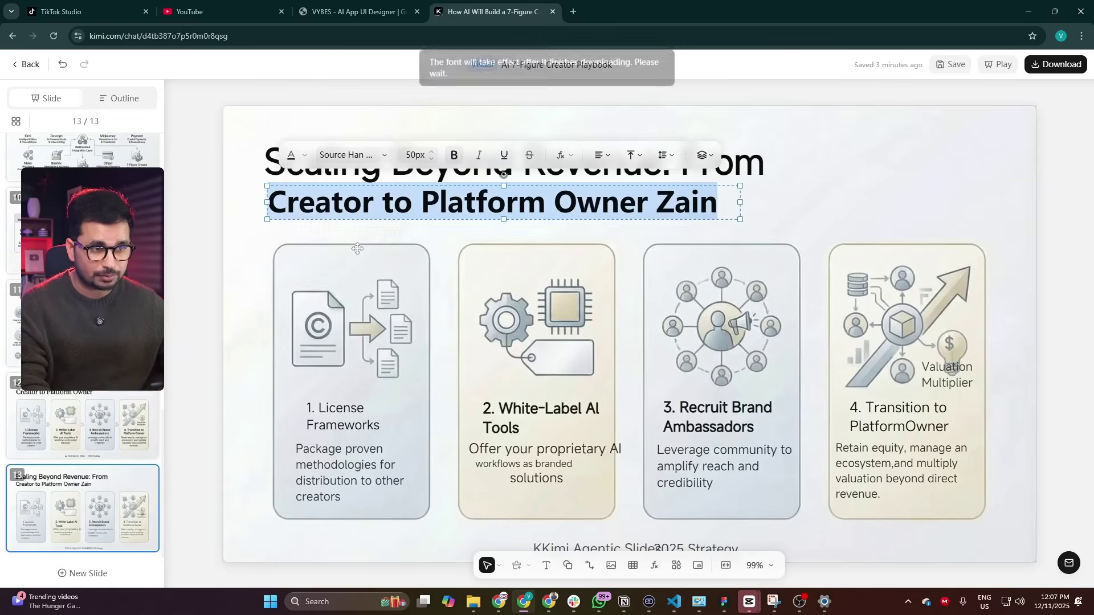
Select the title lines, then the whole Package proven methodologies paragraph.
left_click(482, 155)
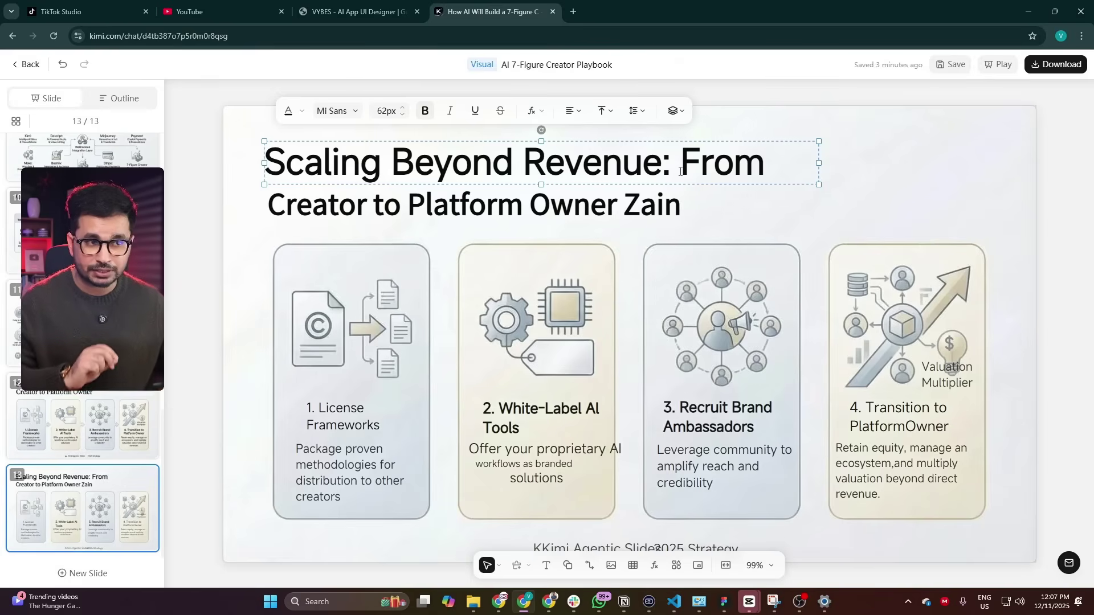
left_click(432, 204)
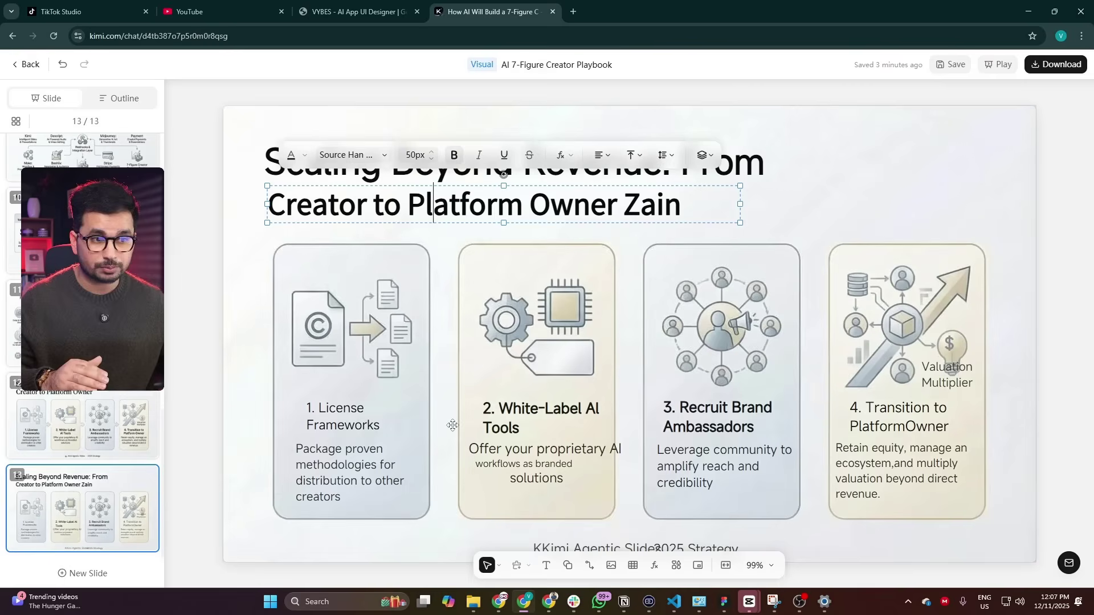
left_click(360, 463)
triple_click(355, 471)
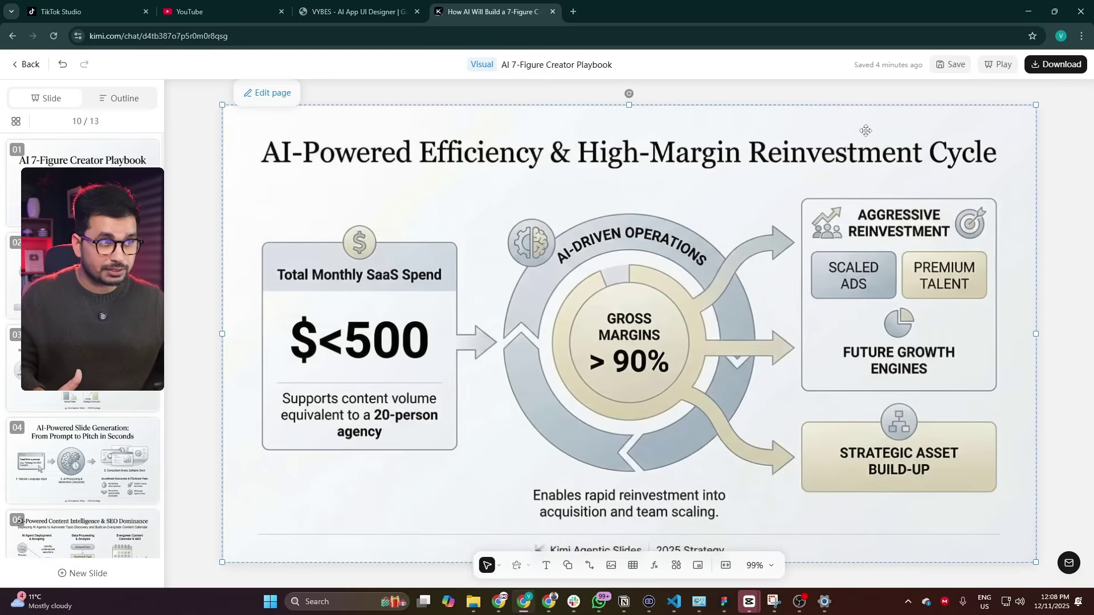
Save the playbook deck and download it as PPT with Embed and Enable kept selected.
left_click(941, 66)
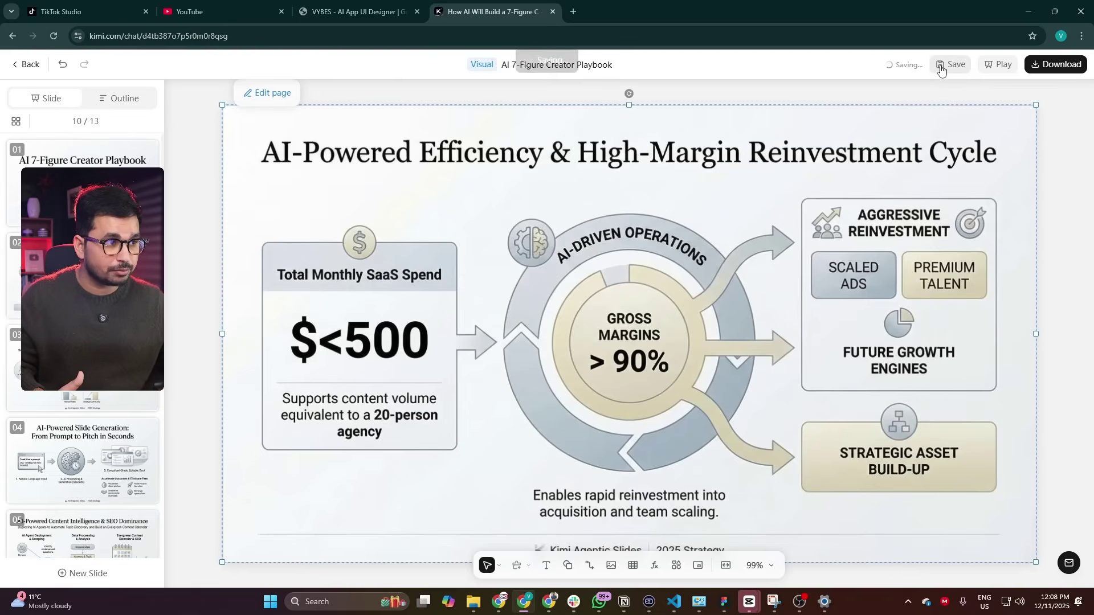
left_click(1042, 66)
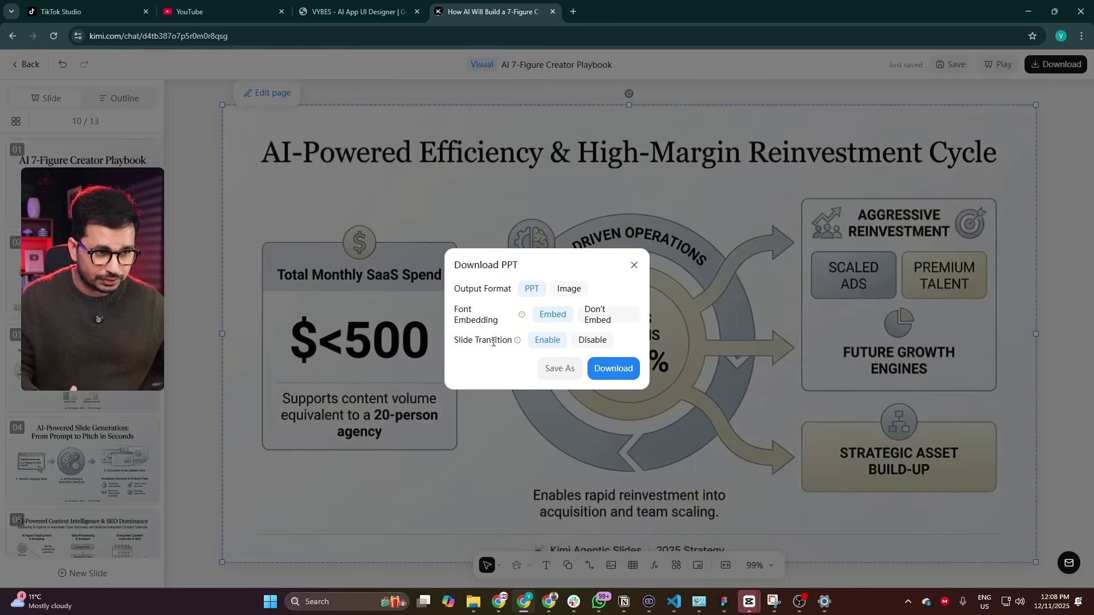
left_click(613, 368)
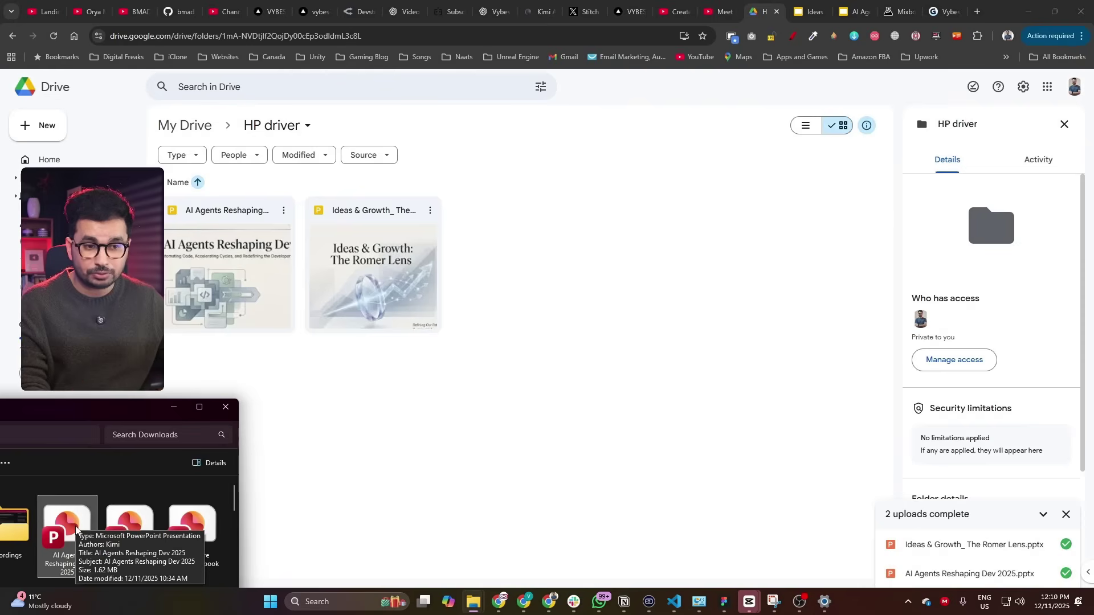
Open the AI Agents Reshaping Dev 2025 .pptx from Downloads in PowerPoint.
double_click(72, 523)
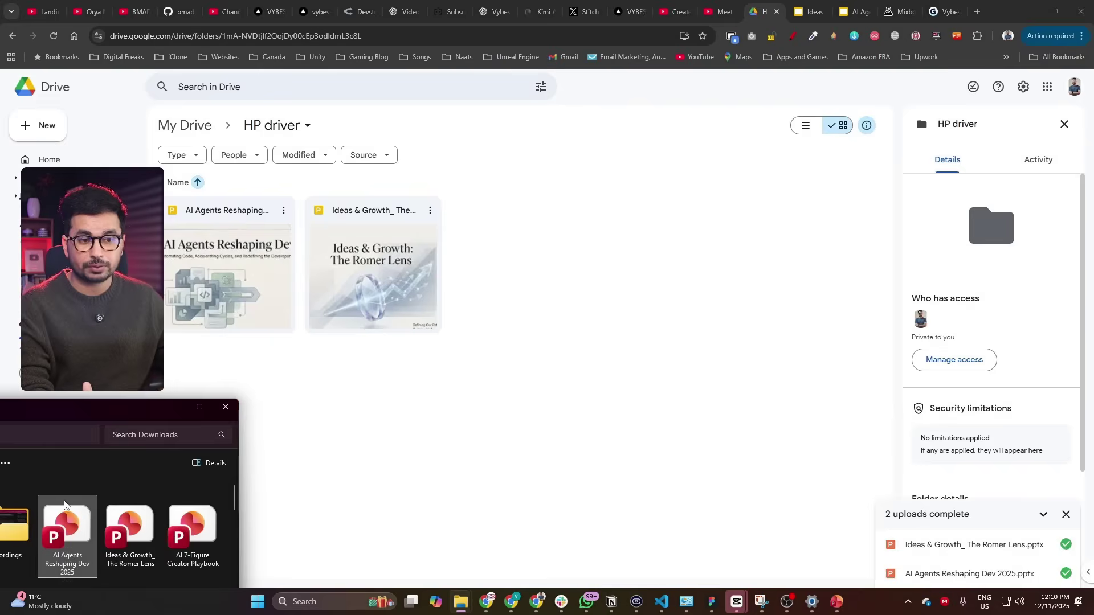
Upload the .pptx to the HP driver Drive folder and scroll through slides 1–6 in PowerPoint.
left_click_drag(68, 524, 443, 450)
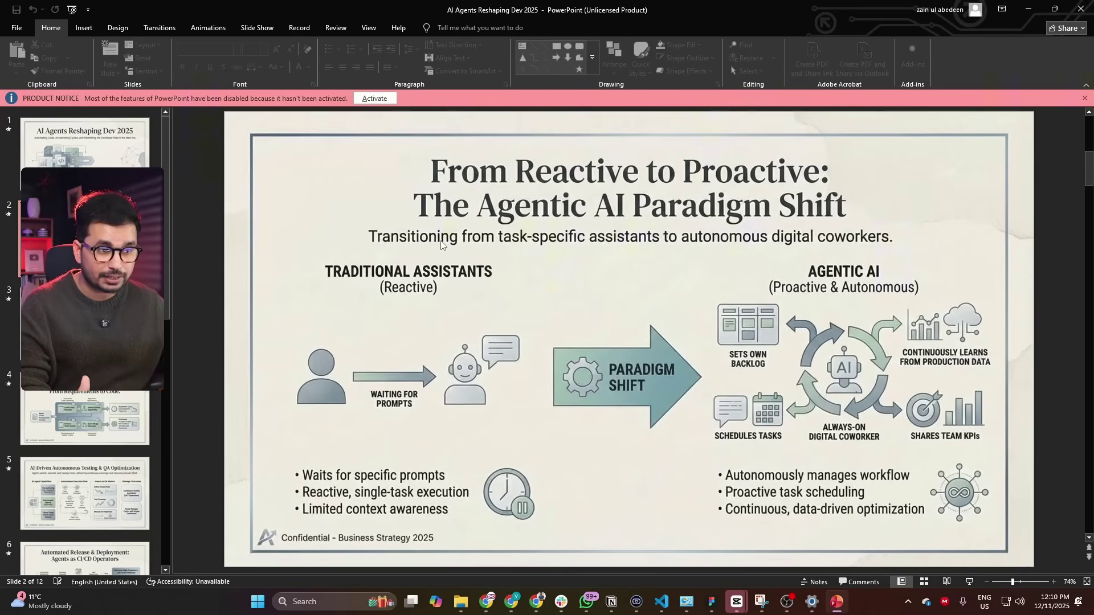
scroll(437, 245, "down", 1)
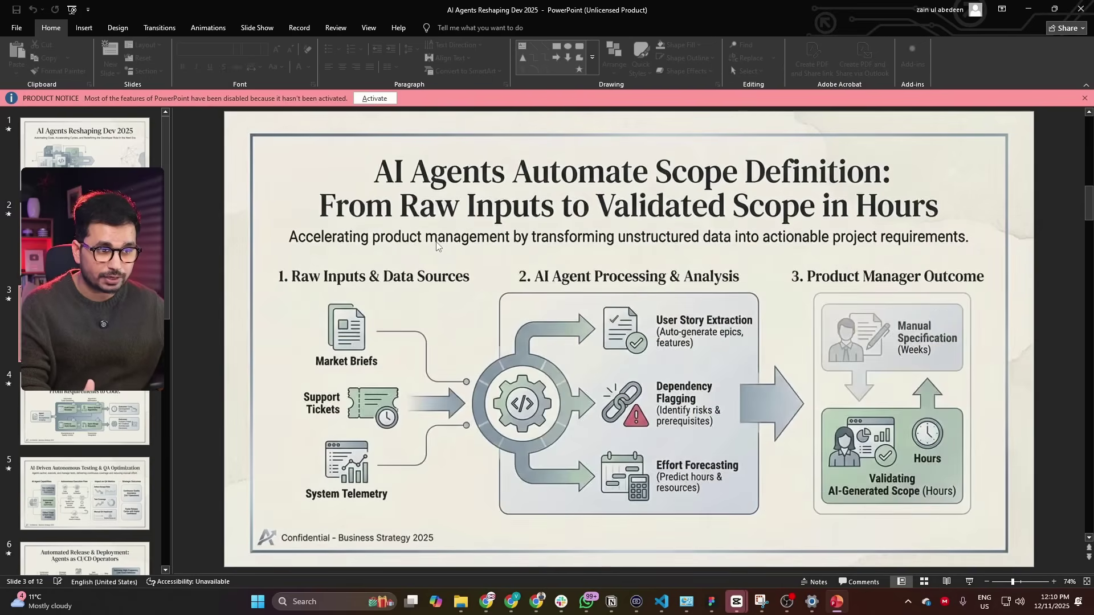
scroll(437, 245, "down", 3)
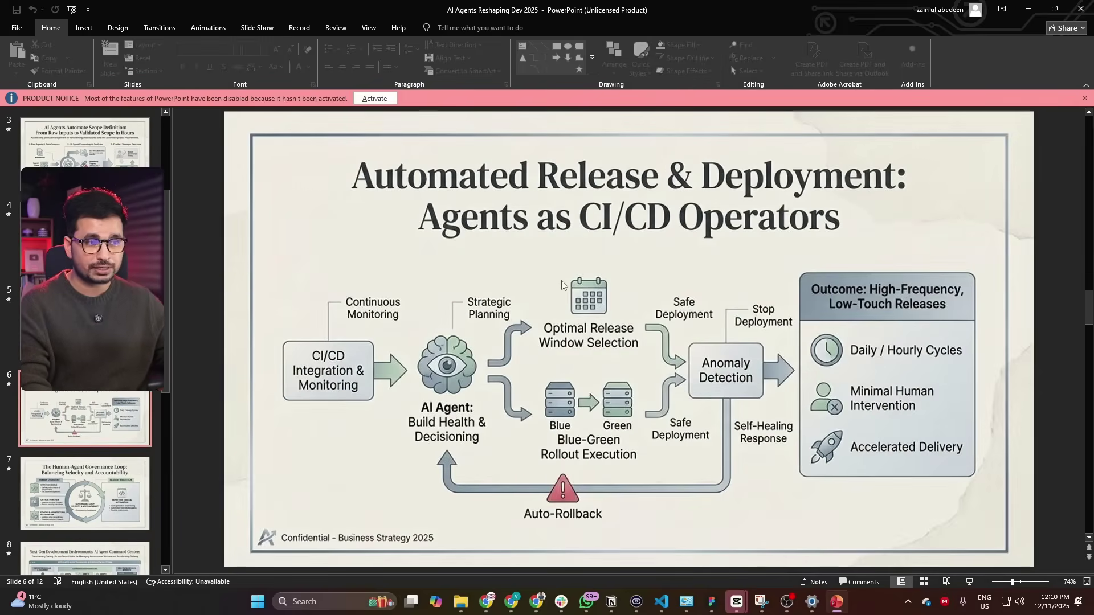